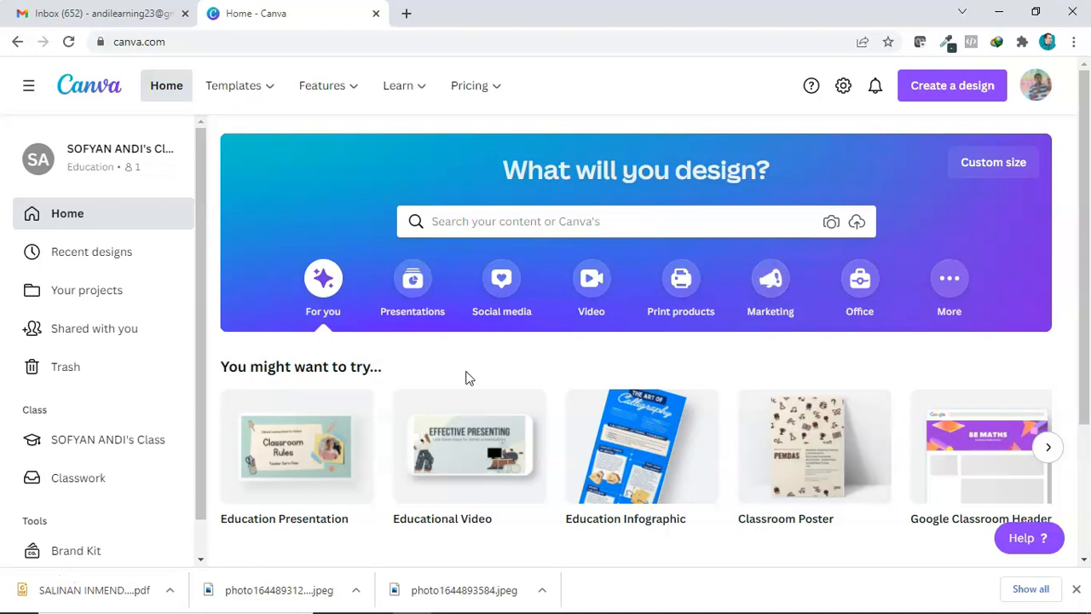
# - Create a blank Instagram Post design from the suggested design types and close the browser's downloads bar
pyautogui.scroll(-1, 444, 415)
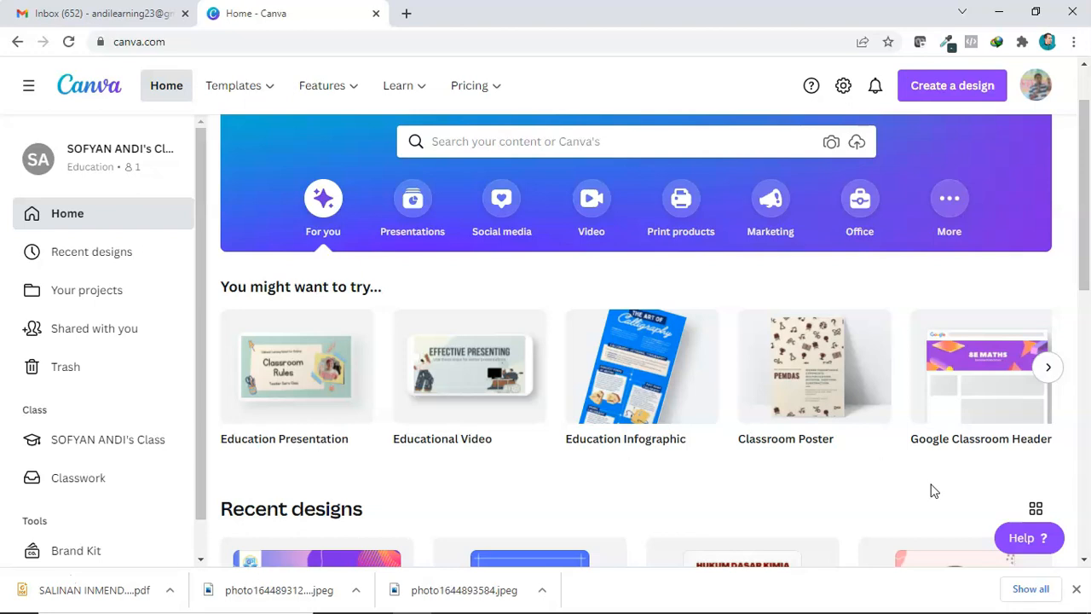
pyautogui.click(1049, 368)
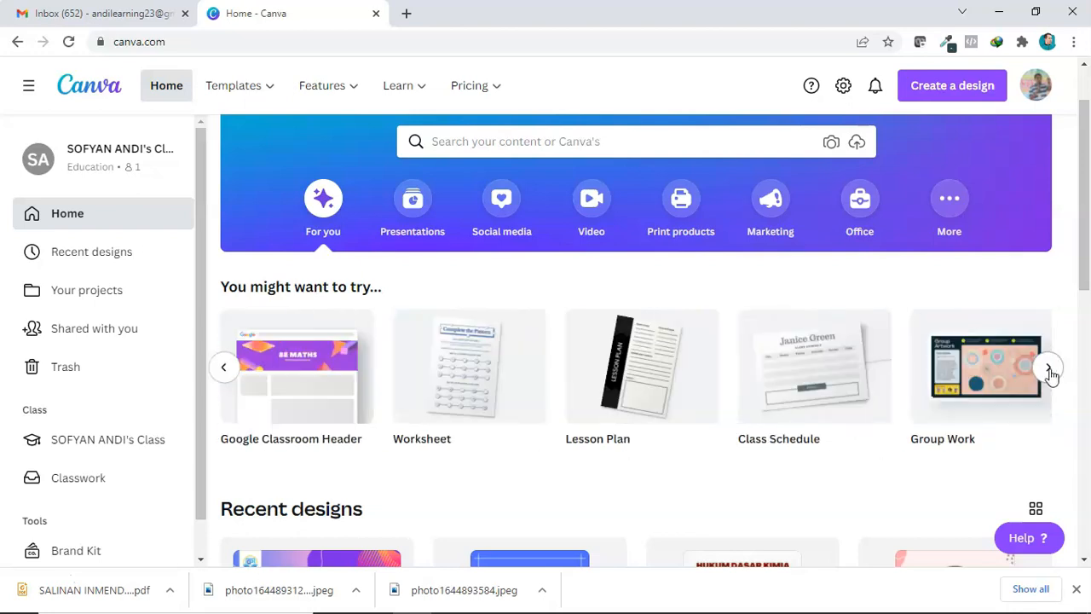
pyautogui.click(1049, 368)
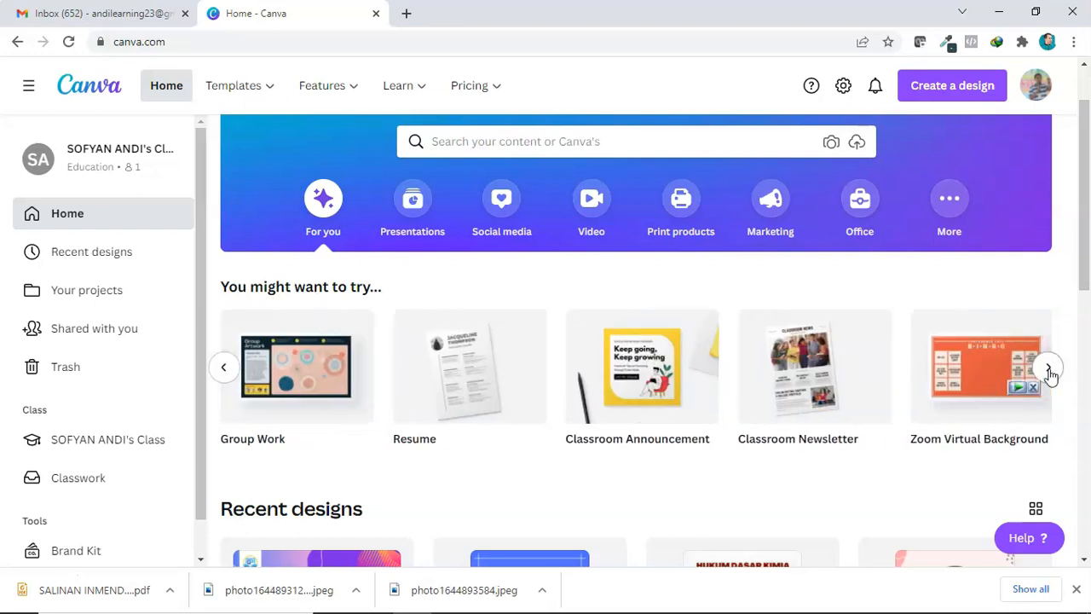
pyautogui.click(1048, 368)
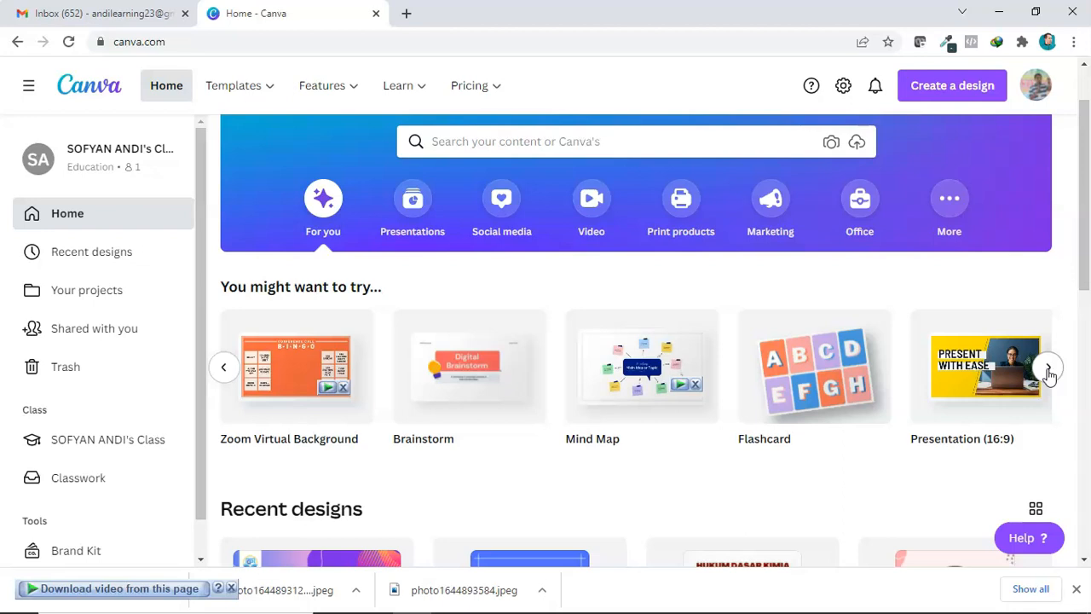
pyautogui.click(1048, 372)
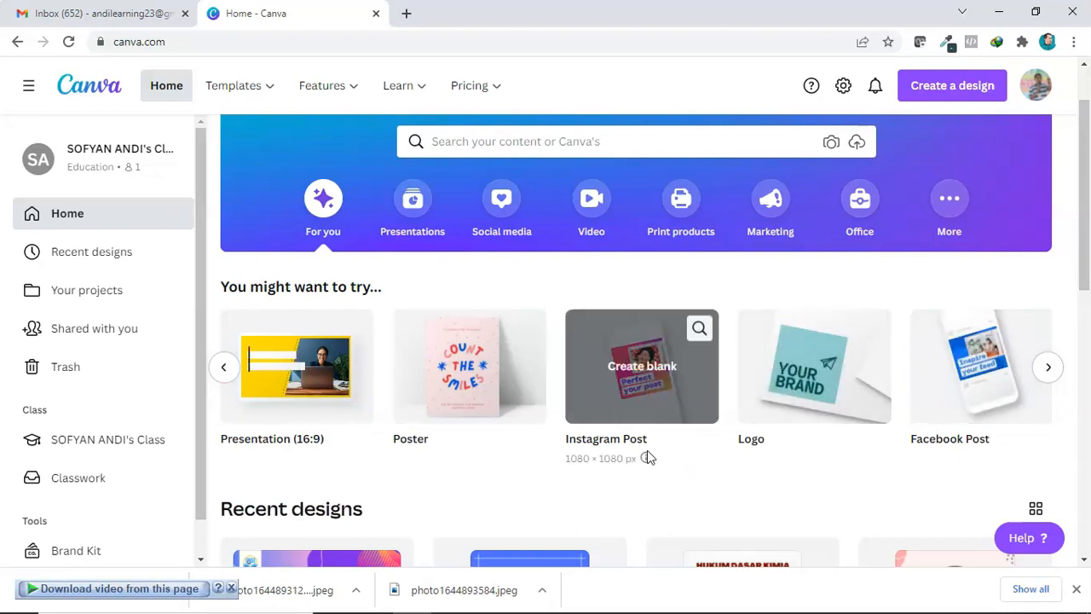
pyautogui.click(658, 406)
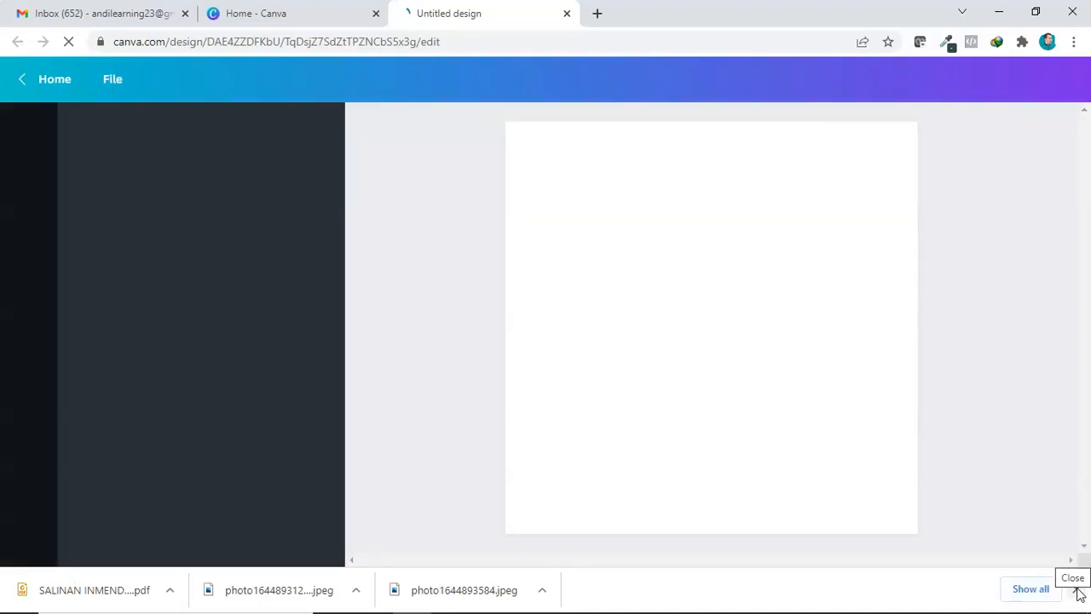
pyautogui.click(1076, 588)
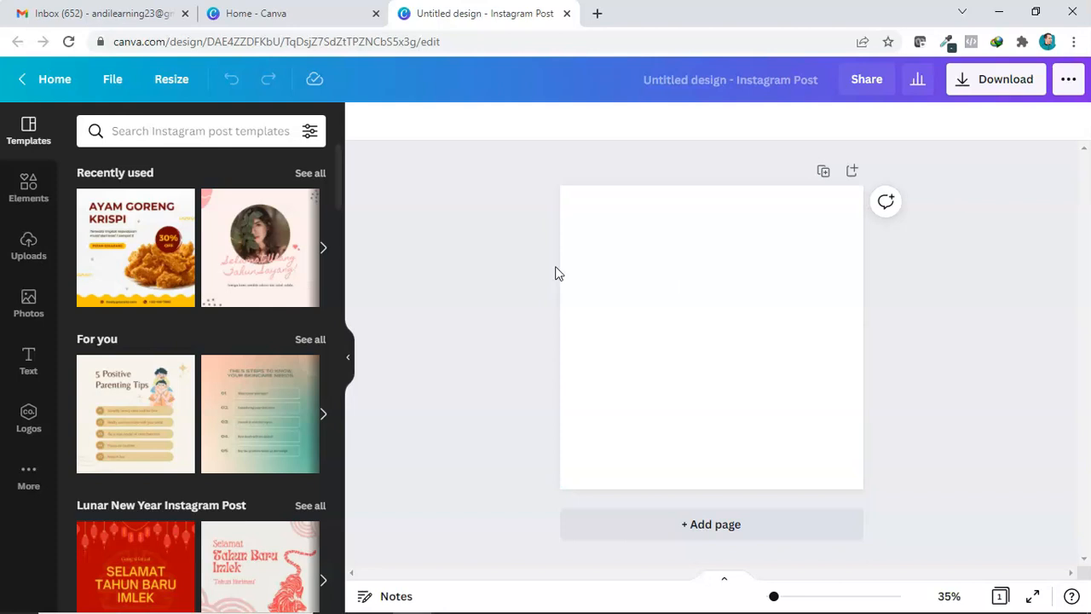
# - Apply the AYAM GORENG KRISPI template to the blank page and delete its fried chicken photo
pyautogui.click(125, 245)
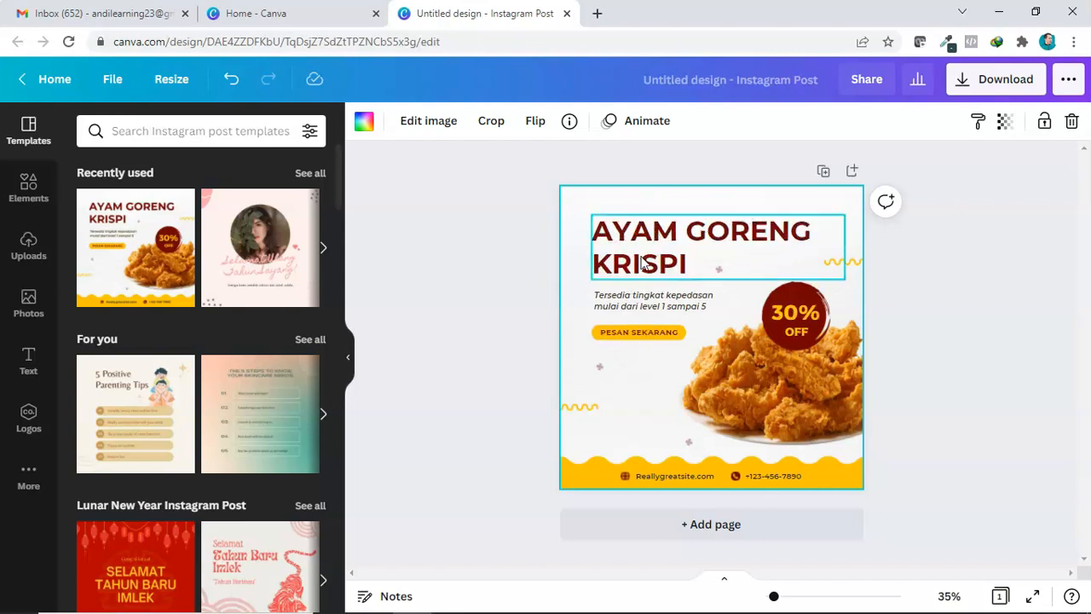
pyautogui.click(761, 367)
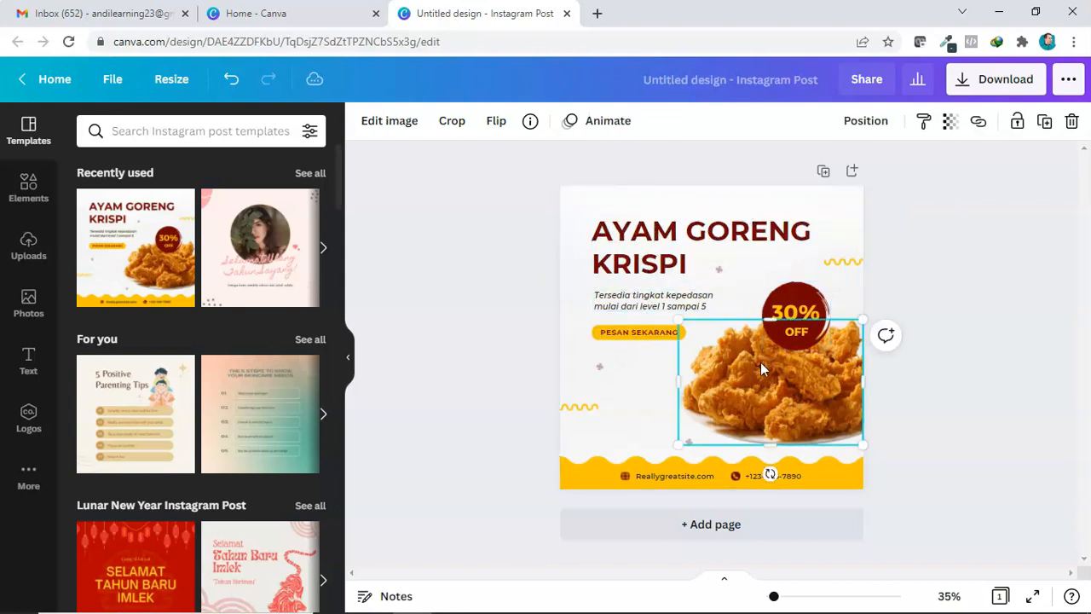
pyautogui.press('Delete')
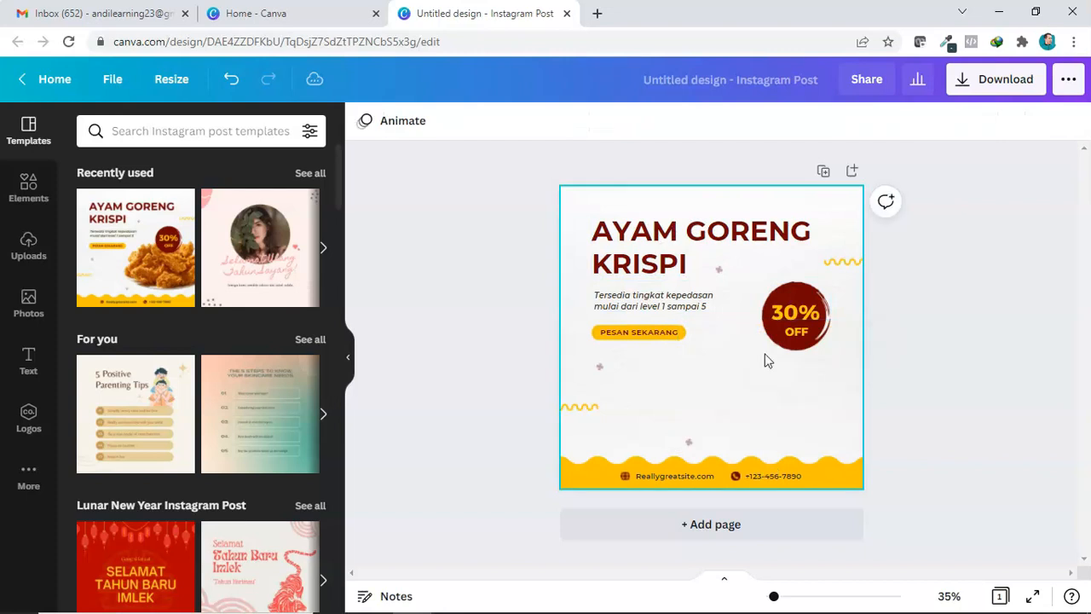
# - Delete the 30% OFF discount badge, including its text and the dark red circle behind it
pyautogui.moveTo(914, 384); pyautogui.dragTo(784, 289)
pyautogui.click(901, 350)
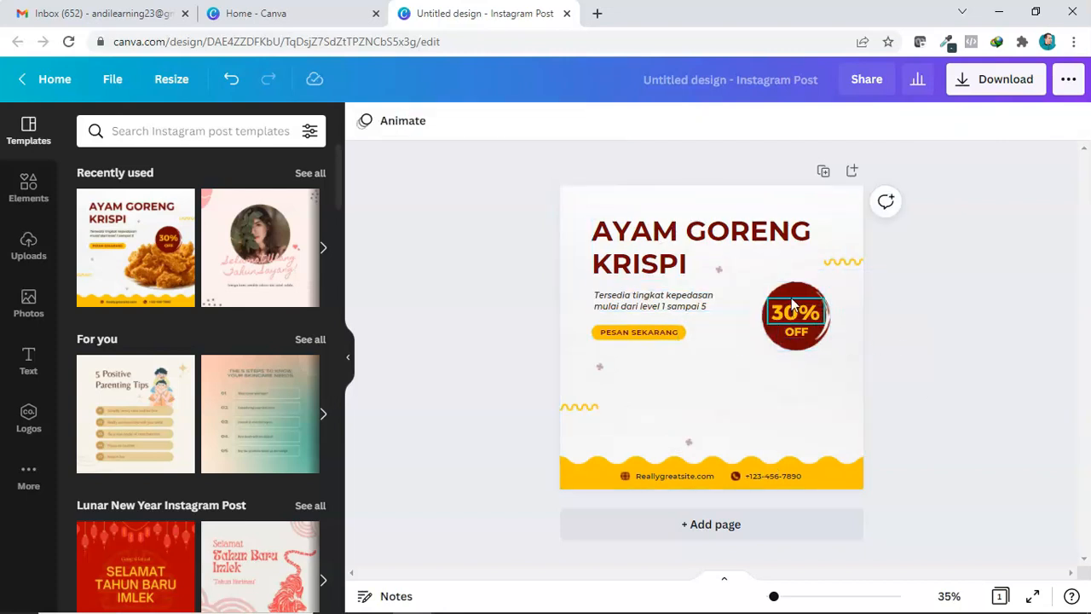
pyautogui.click(793, 300)
pyautogui.press('Delete')
pyautogui.press('Delete')
pyautogui.click(797, 329)
pyautogui.press('Delete')
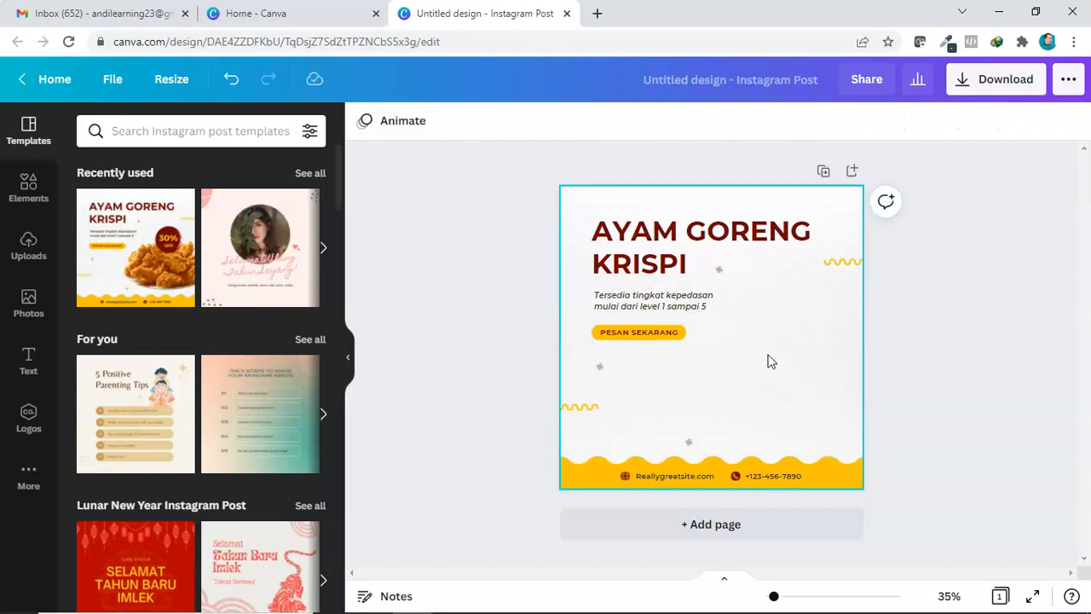
# - Delete the PESAN SEKARANG label and the yellow shapes that form its rounded background
pyautogui.moveTo(725, 362); pyautogui.dragTo(557, 305)
pyautogui.click(577, 333)
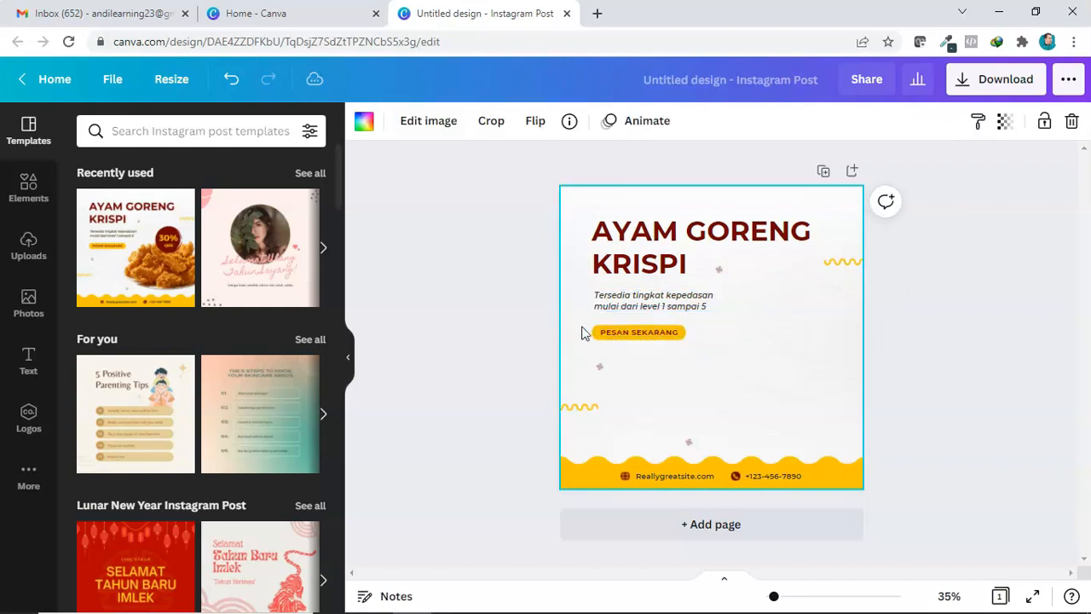
pyautogui.click(601, 331)
pyautogui.press('Delete')
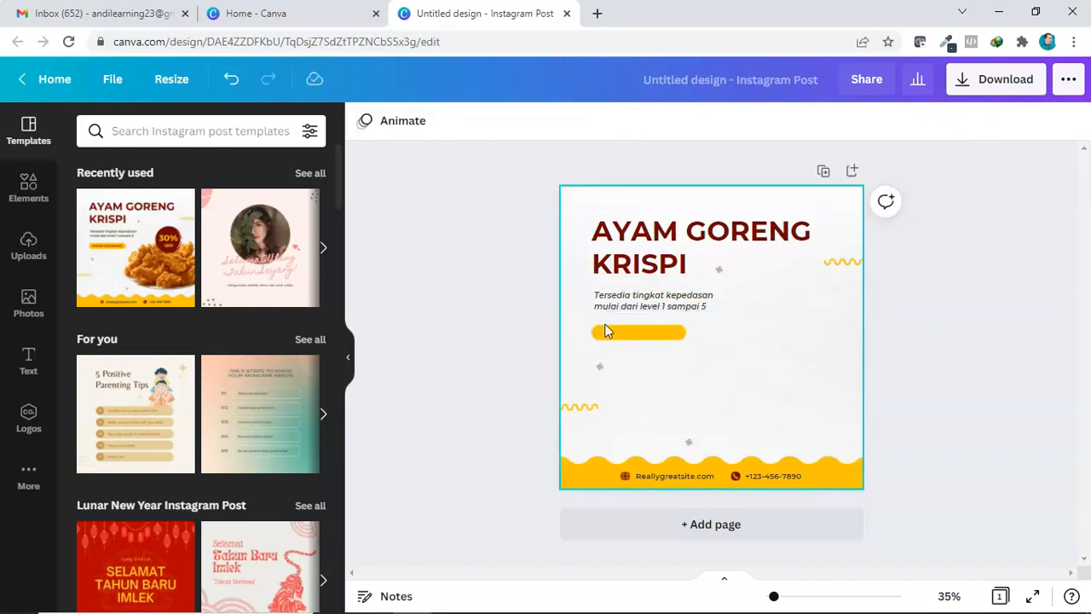
pyautogui.click(607, 333)
pyautogui.press('Delete')
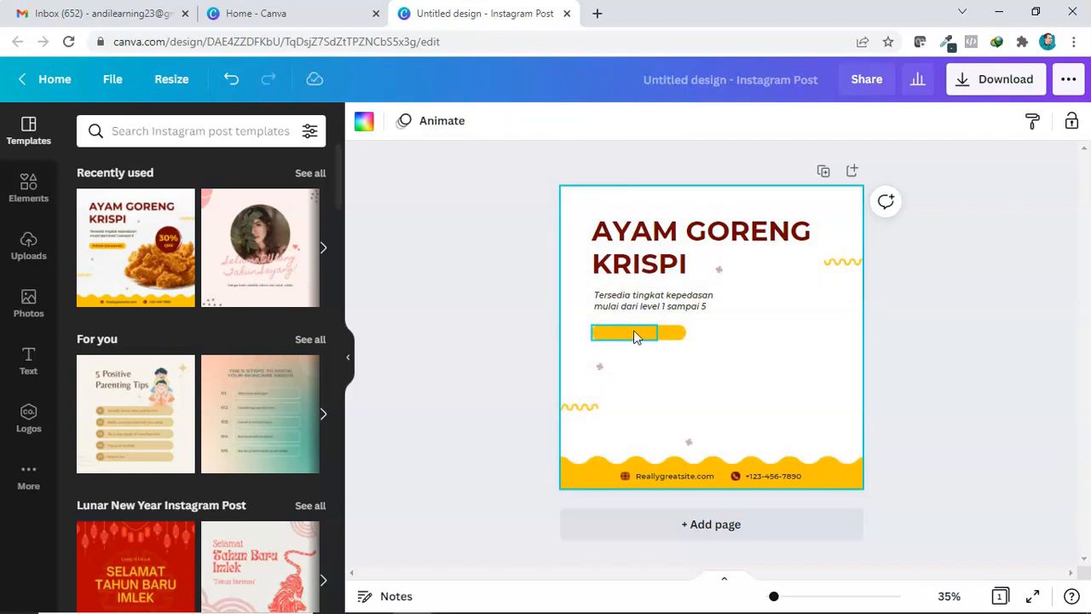
pyautogui.click(631, 333)
pyautogui.click(673, 341)
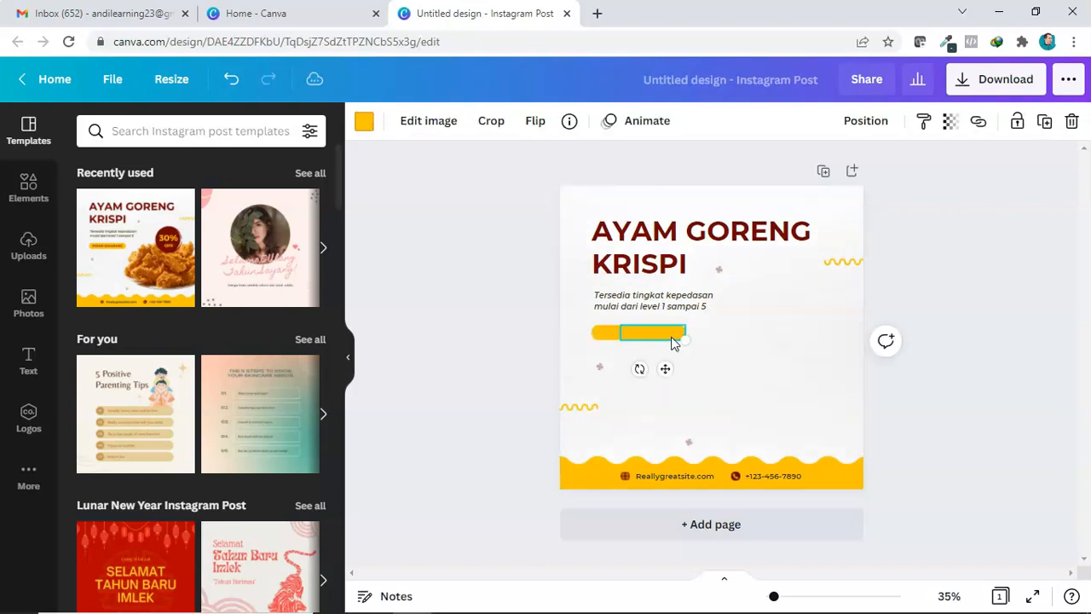
pyautogui.press('Delete')
pyautogui.click(626, 333)
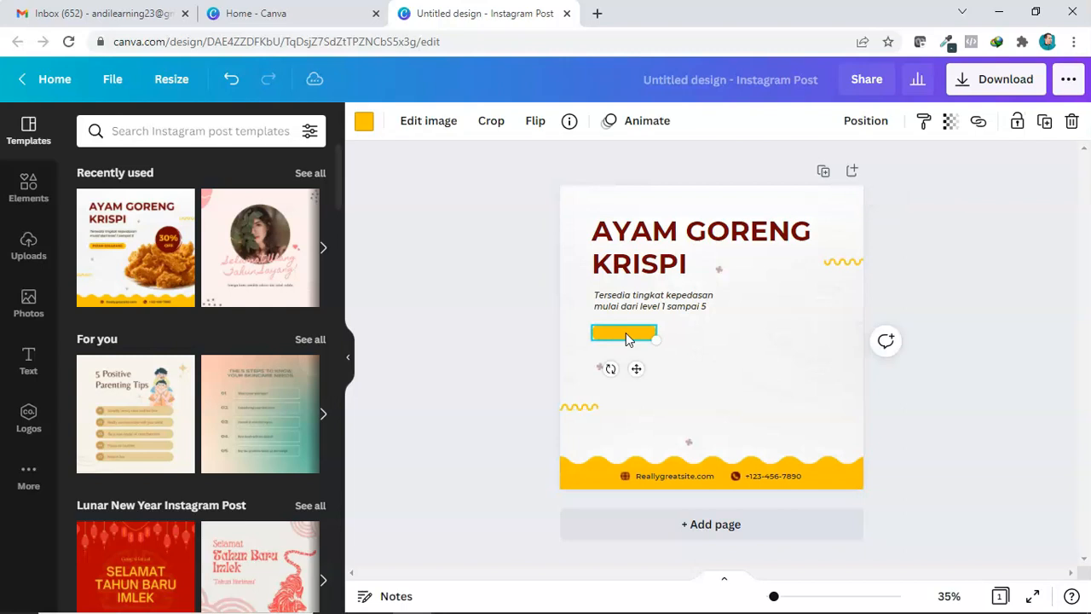
pyautogui.press('Delete')
# - Delete the website text, the phone number and their two icons from the yellow footer wave
pyautogui.click(653, 486)
pyautogui.click(659, 478)
pyautogui.press('Delete')
pyautogui.click(625, 476)
pyautogui.press('Delete')
pyautogui.click(734, 475)
pyautogui.press('Delete')
pyautogui.click(762, 479)
pyautogui.click(762, 479)
pyautogui.press('Delete')
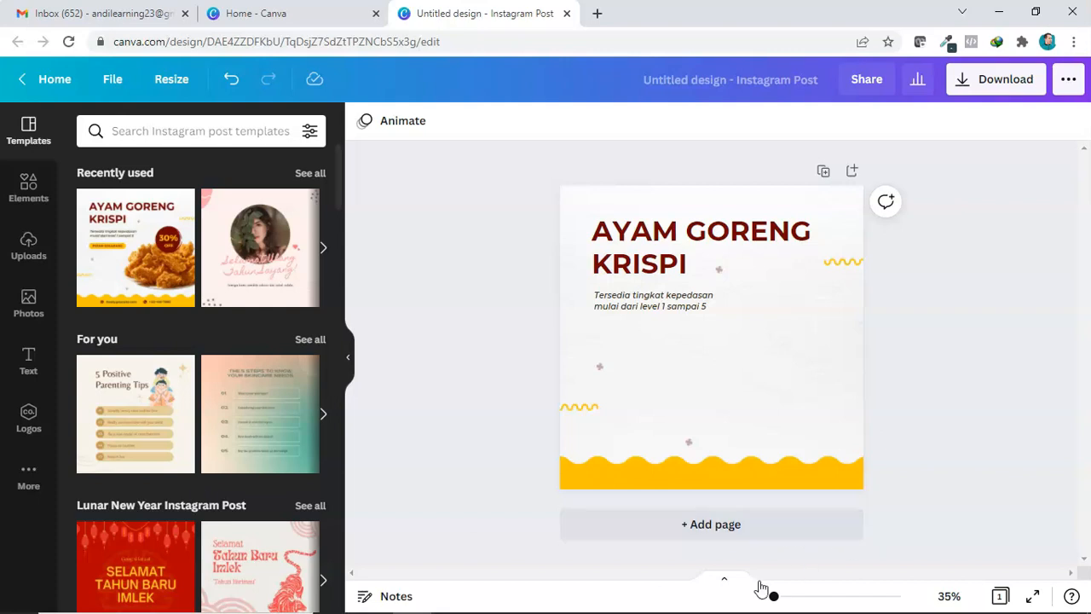
# - Preview the cleaned-up page enlarged, in the page overview and in full screen
pyautogui.moveTo(774, 599); pyautogui.dragTo(778, 599)
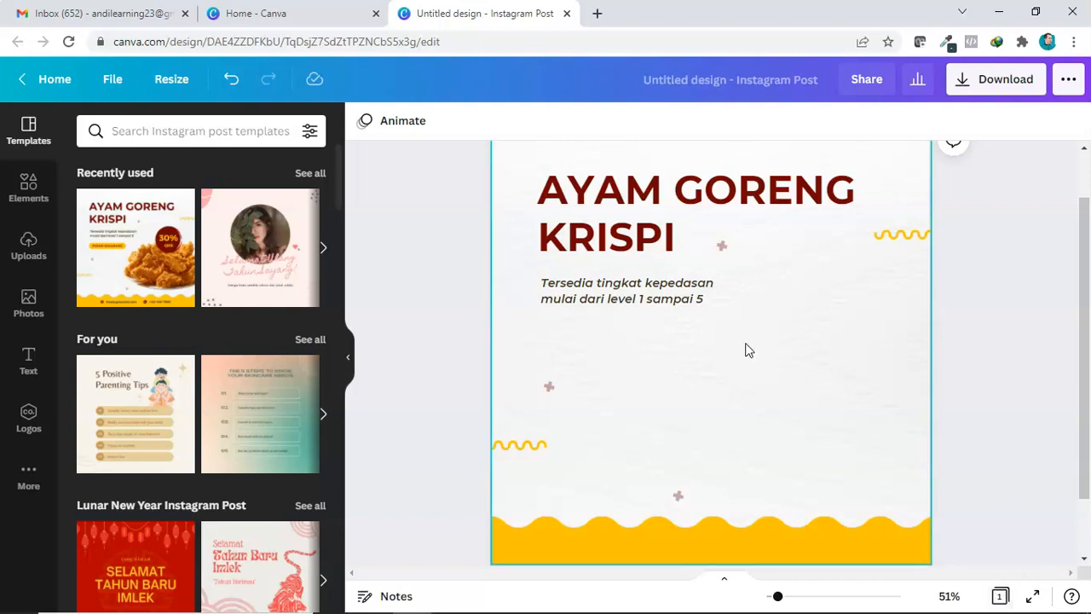
pyautogui.click(999, 596)
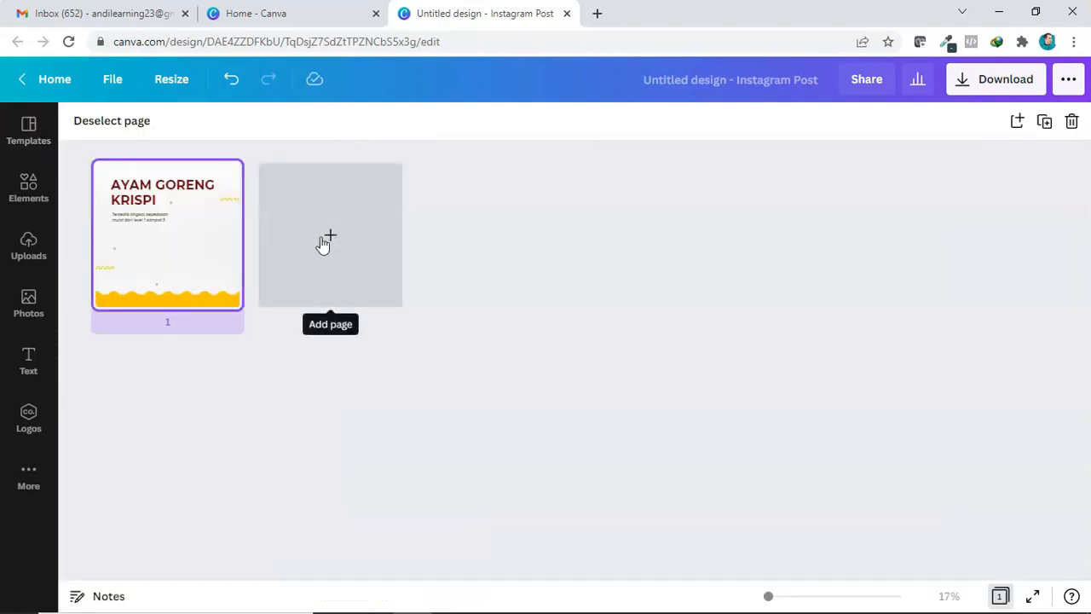
pyautogui.click(997, 596)
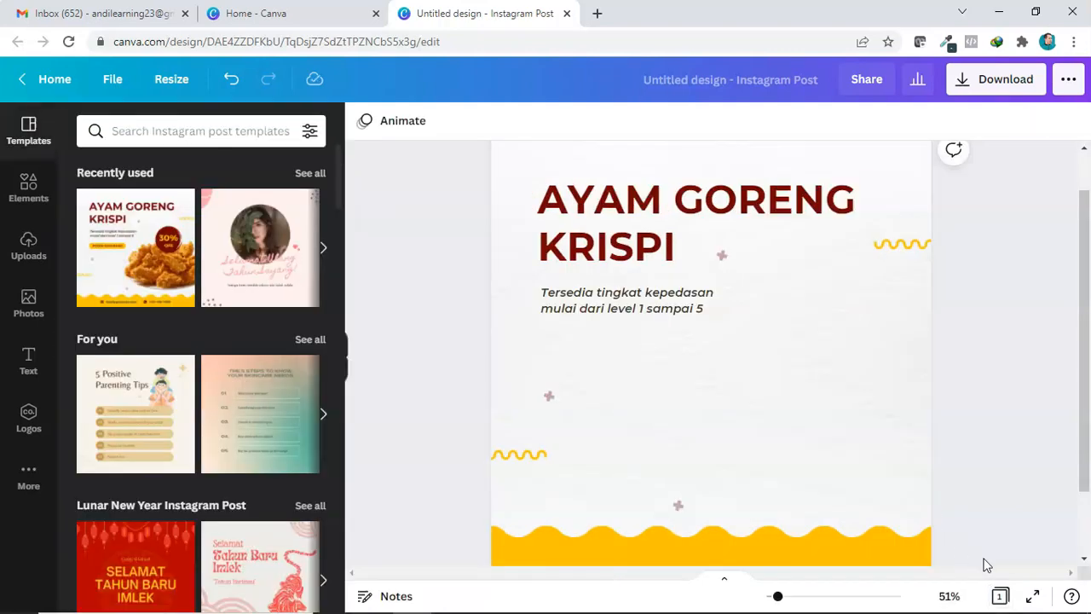
pyautogui.click(1030, 596)
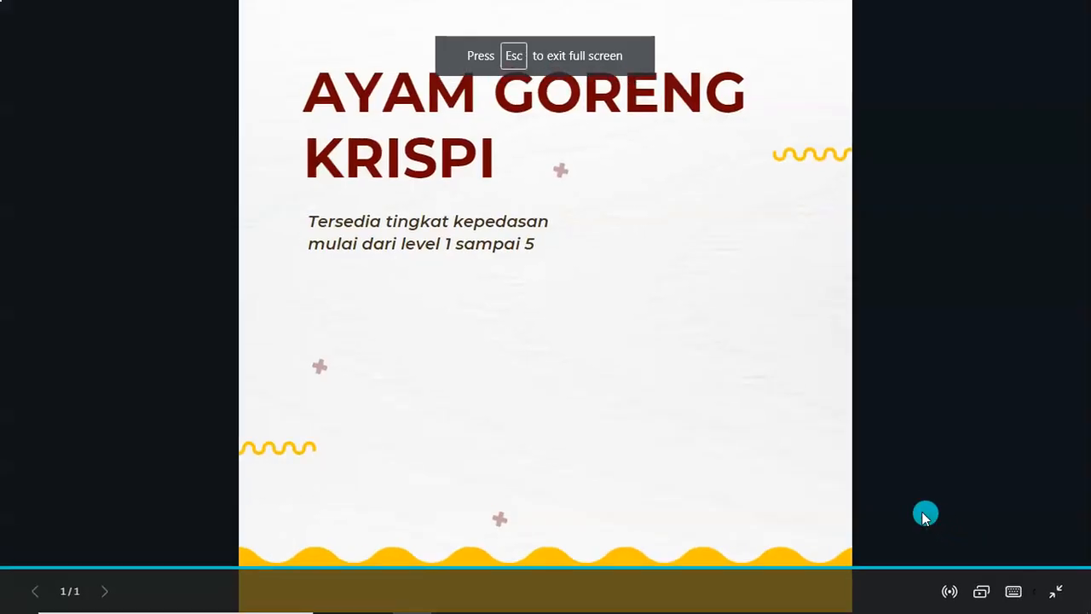
pyautogui.press('Escape')
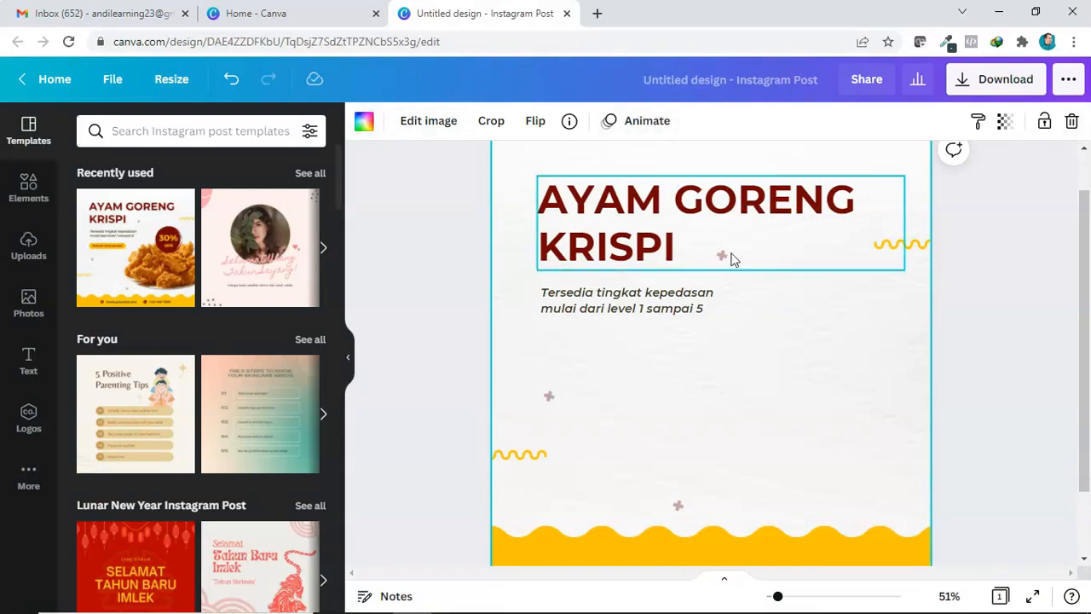
# - Replace the AYAM GORENG KRISPI heading text with HUKUM DASAR KIMIA
pyautogui.click(772, 227)
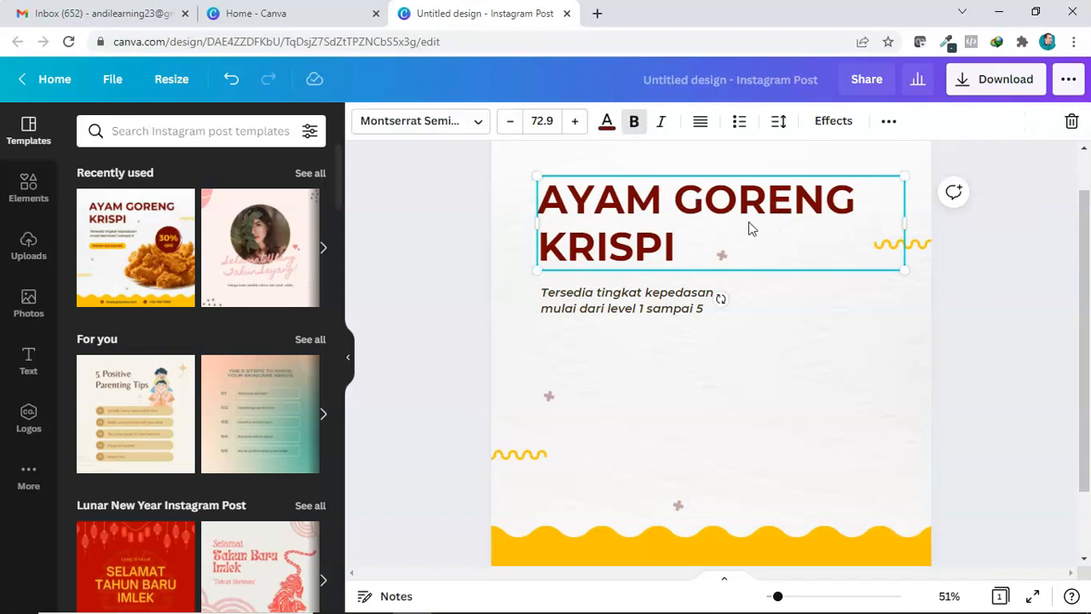
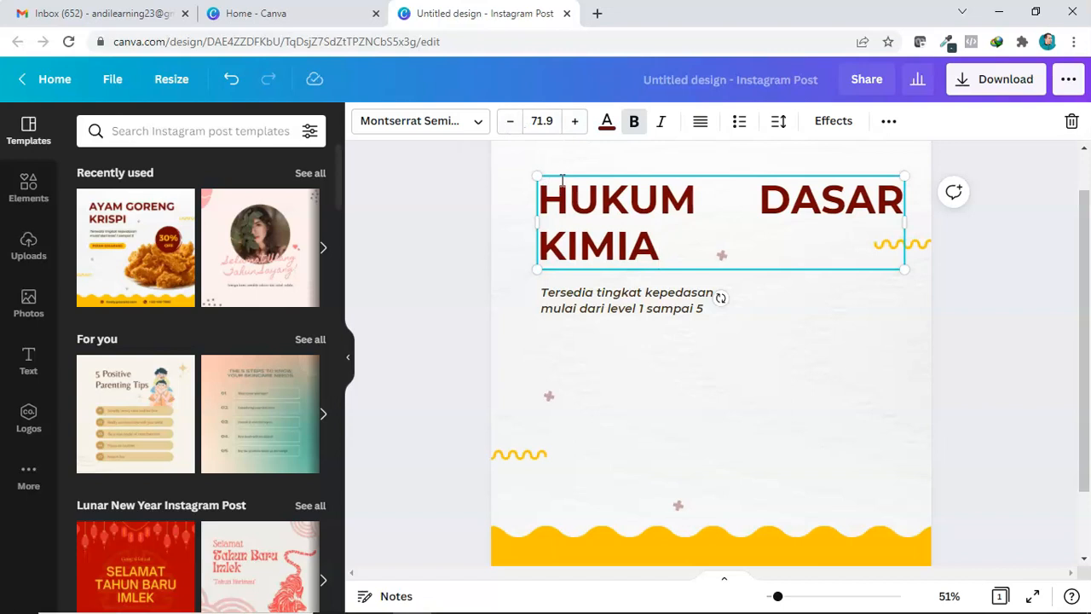
pyautogui.click(545, 169)
pyautogui.click(595, 203)
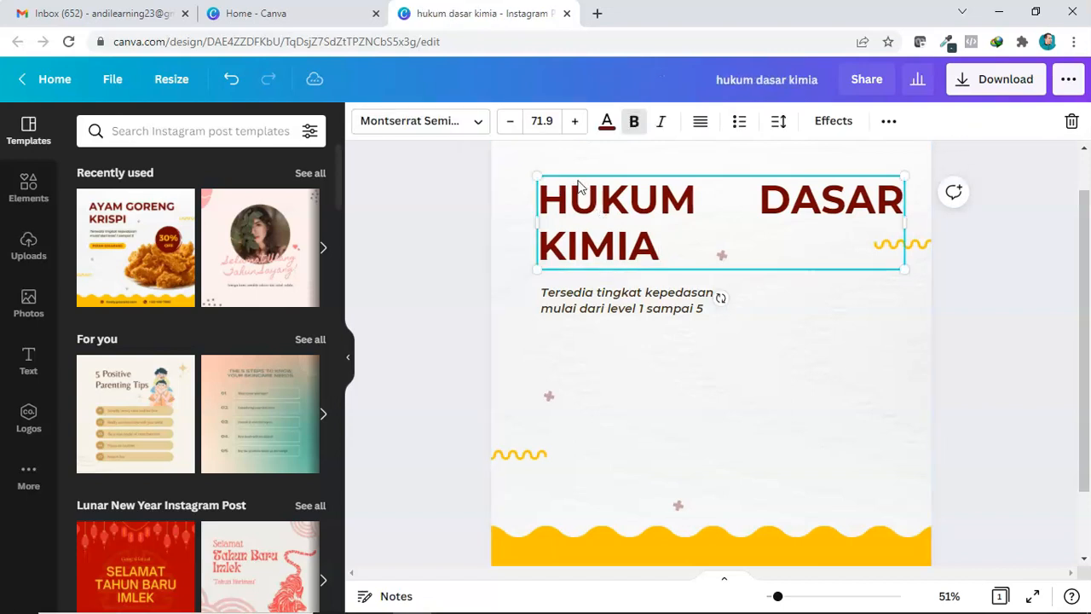
# - Reduce the heading's font size to 56.9 so it fits on one line
pyautogui.click(510, 128)
pyautogui.click(510, 128)
pyautogui.click(510, 128)
pyautogui.click(509, 128)
pyautogui.click(510, 128)
pyautogui.click(510, 128)
pyautogui.click(510, 128)
pyautogui.click(509, 128)
pyautogui.click(510, 128)
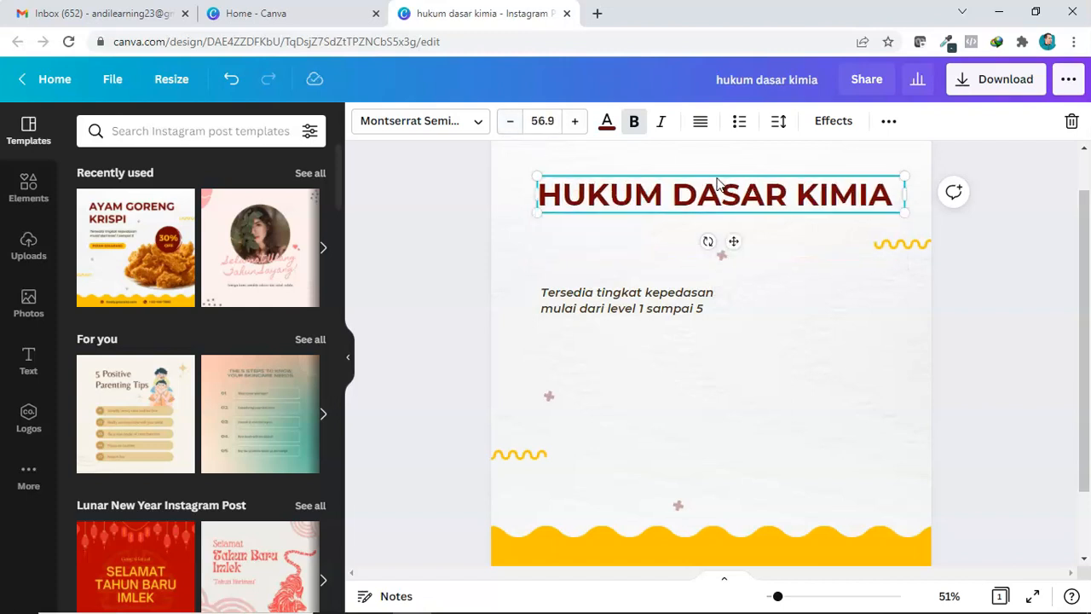
pyautogui.click(838, 341)
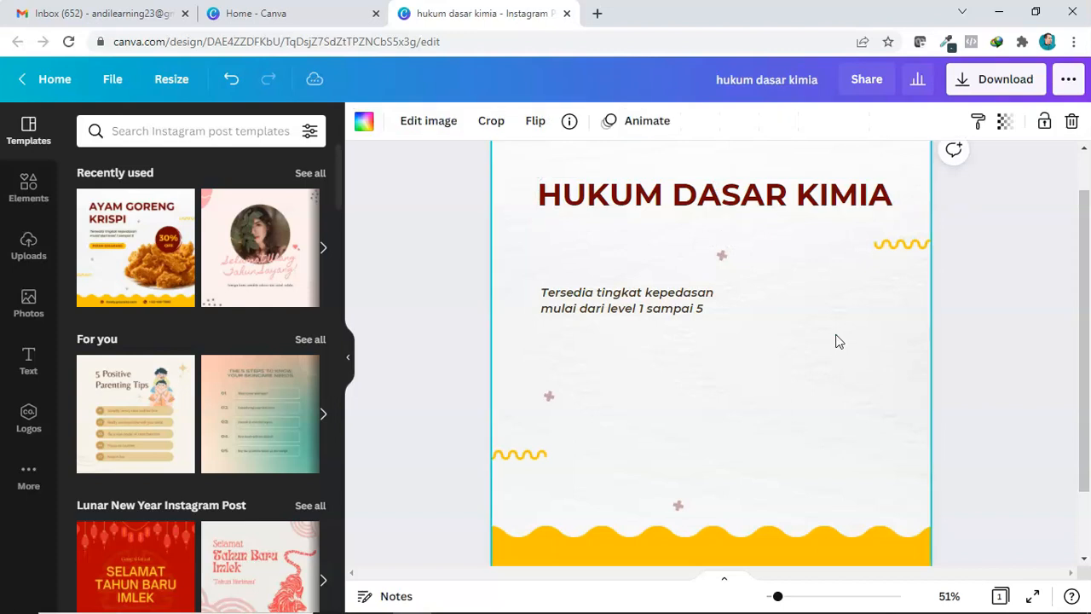
# - Move the heading slightly up and left, and move the small cross ornament beneath it to the page's lower right area
pyautogui.click(692, 181)
pyautogui.moveTo(692, 180)
pyautogui.mouseDown()
pyautogui.moveTo(672, 171)
pyautogui.moveTo(684, 163)
pyautogui.mouseUp()
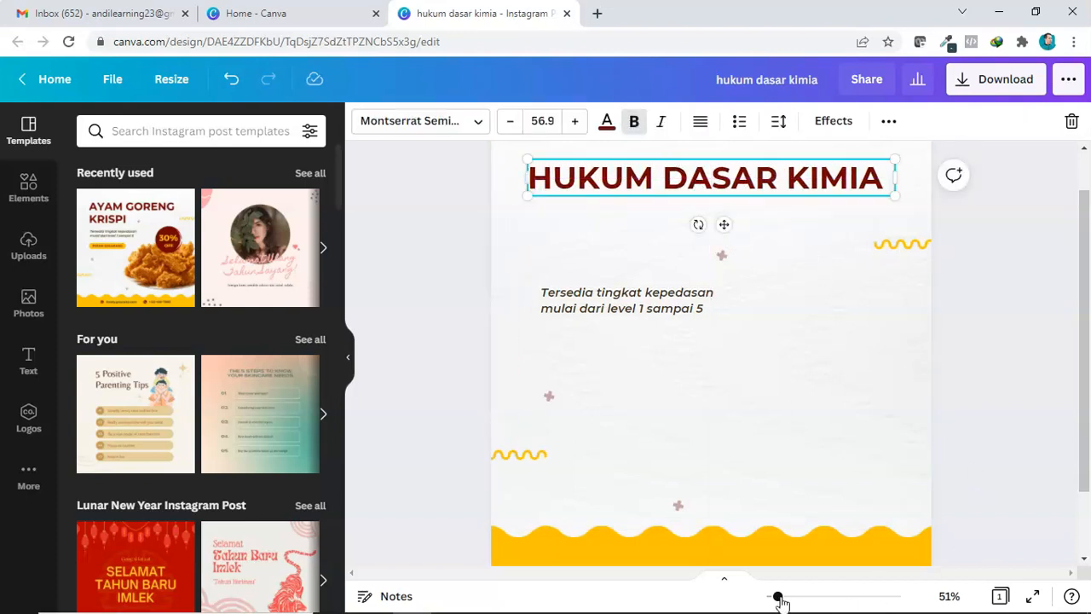
pyautogui.moveTo(778, 597); pyautogui.dragTo(777, 597)
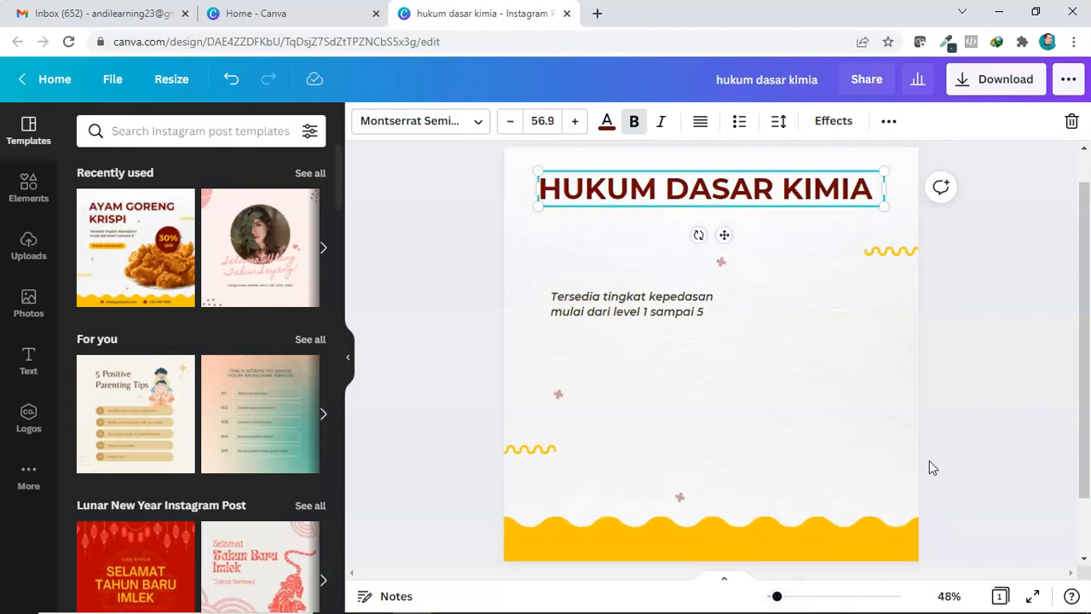
pyautogui.click(988, 326)
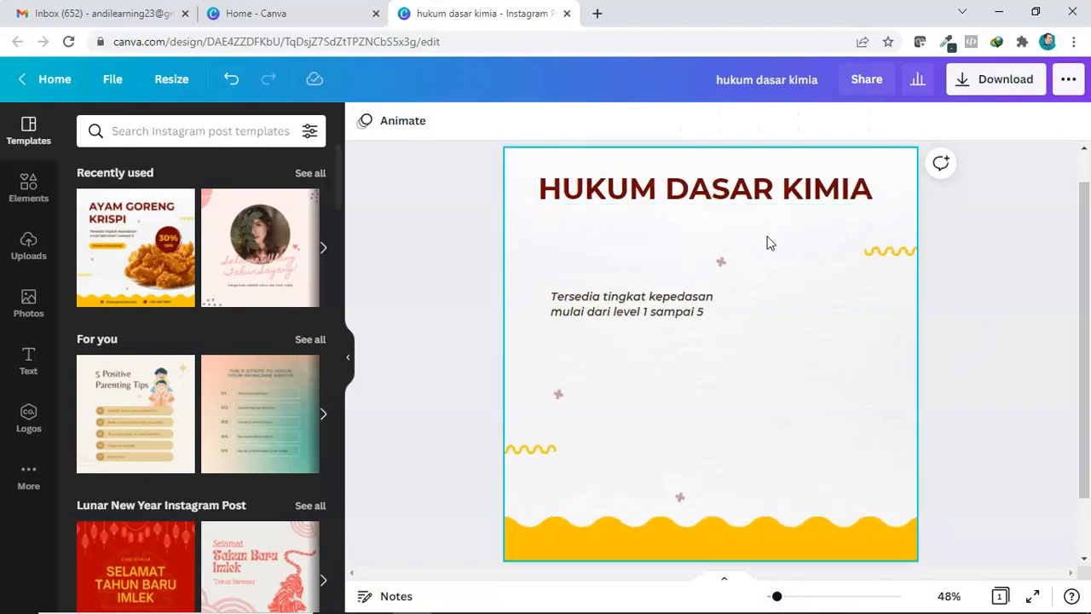
pyautogui.moveTo(722, 263); pyautogui.dragTo(878, 454)
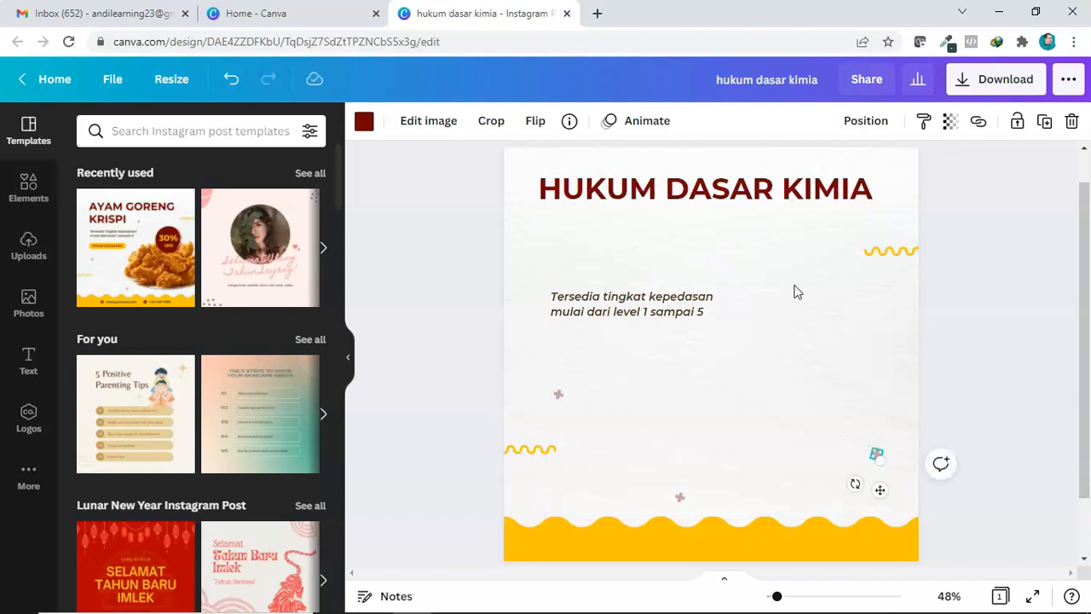
# - Replace the spiciness-level text beneath the heading with Hukum Kekekalan Masa
pyautogui.click(687, 304)
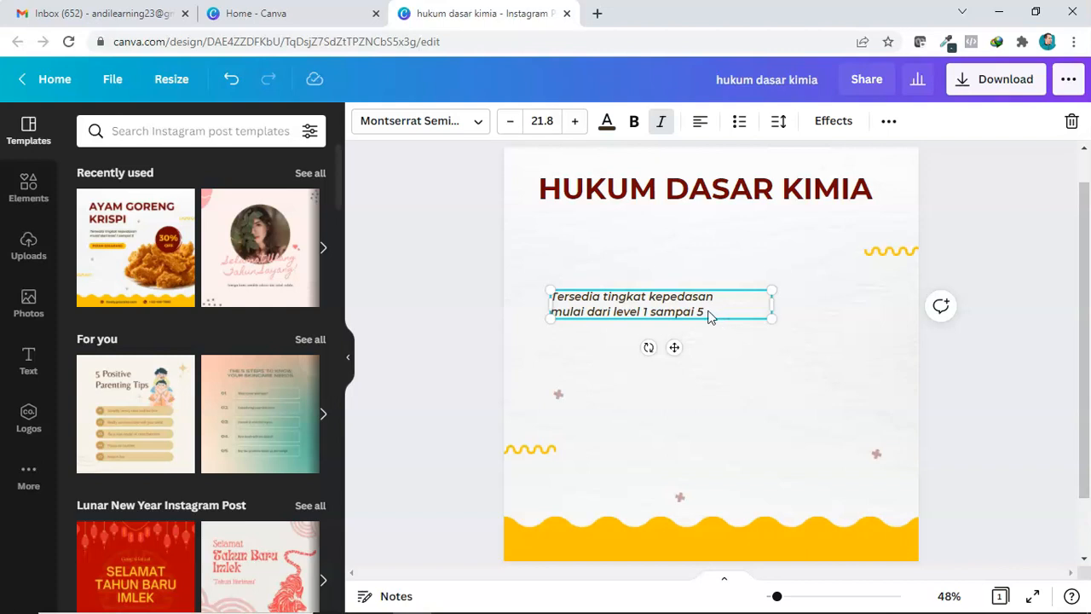
pyautogui.doubleClick(552, 295)
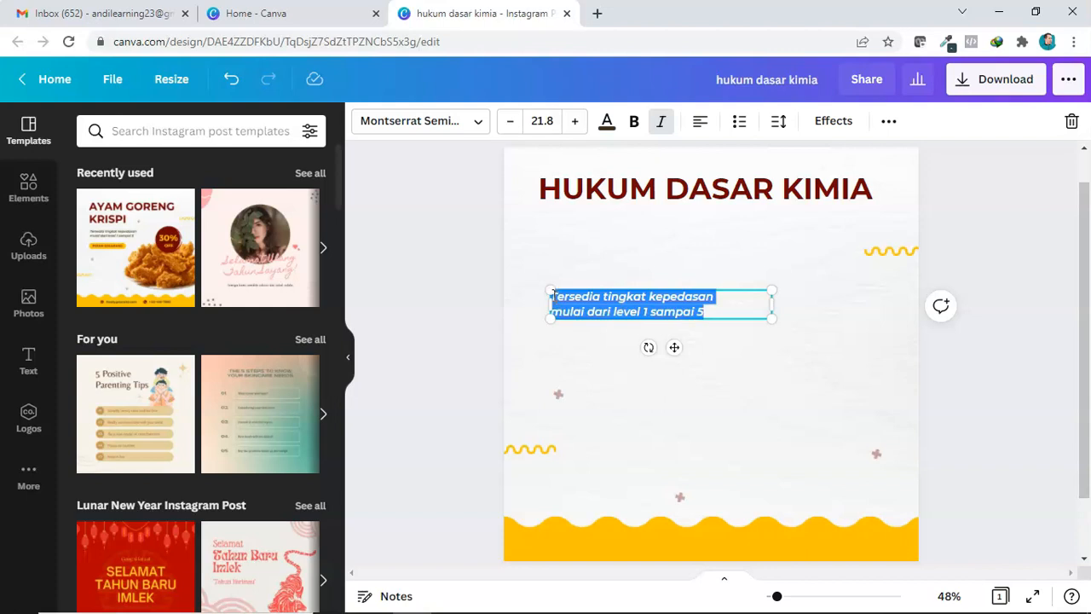
pyautogui.write('huk')
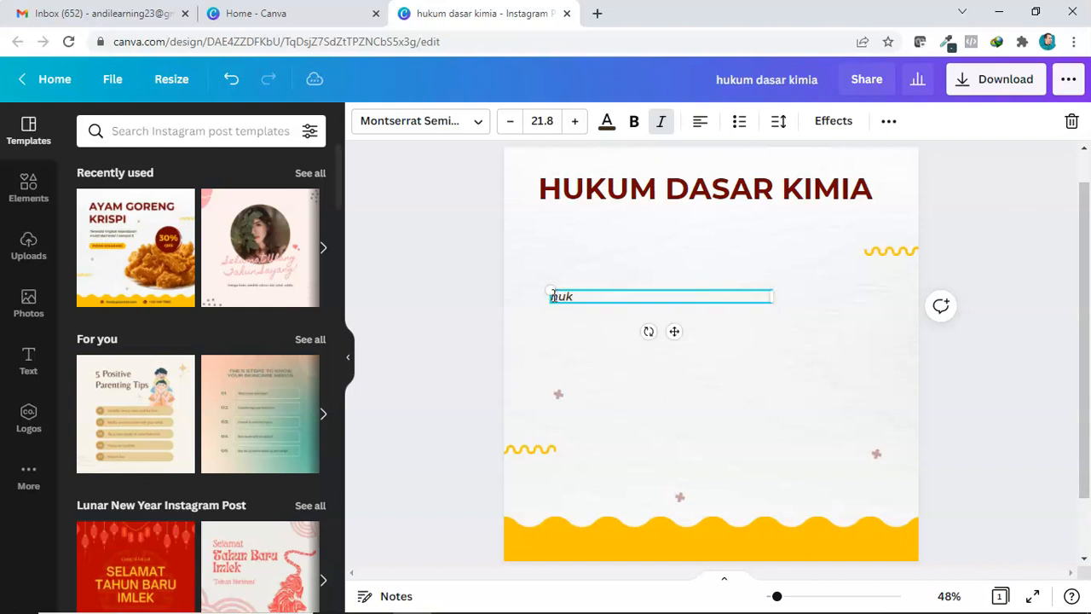
pyautogui.write('kum KekekalaMasa')
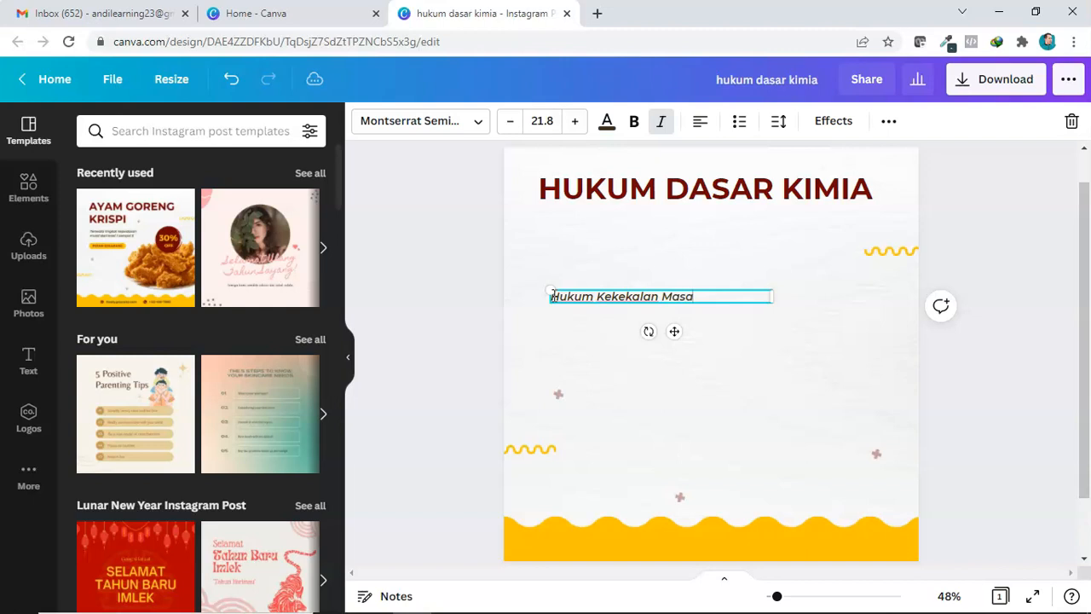
# - Enlarge the Hukum Kekekalan Masa text to size 33.8 and move it just beneath the heading, aligned with the heading's left edge
pyautogui.click(570, 126)
pyautogui.click(570, 126)
pyautogui.click(570, 128)
pyautogui.click(571, 129)
pyautogui.click(570, 126)
pyautogui.click(570, 126)
pyautogui.click(571, 128)
pyautogui.click(571, 128)
pyautogui.click(571, 128)
pyautogui.click(571, 128)
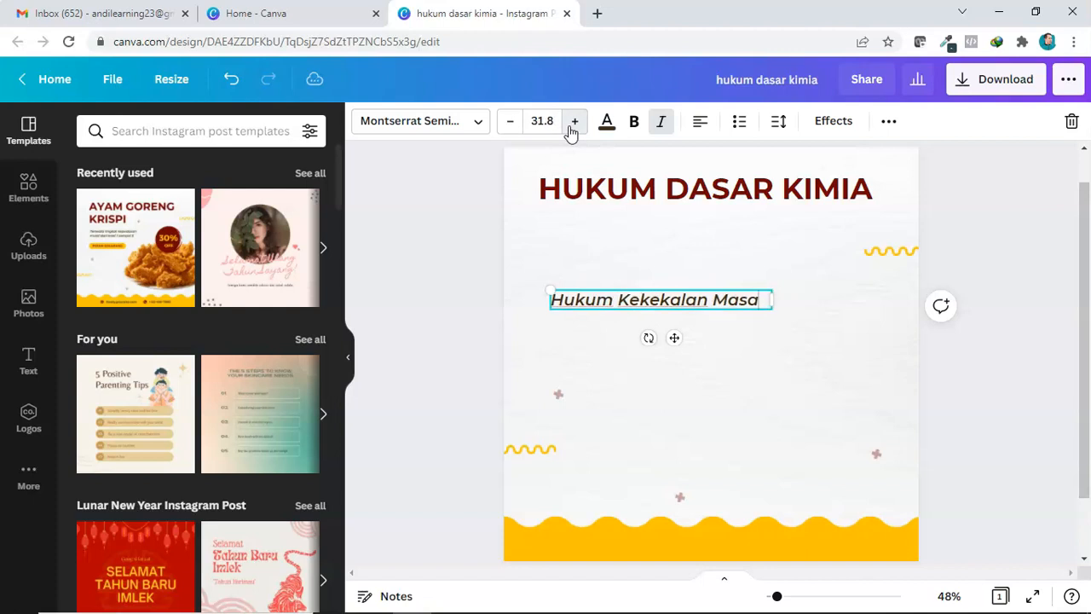
pyautogui.click(723, 189)
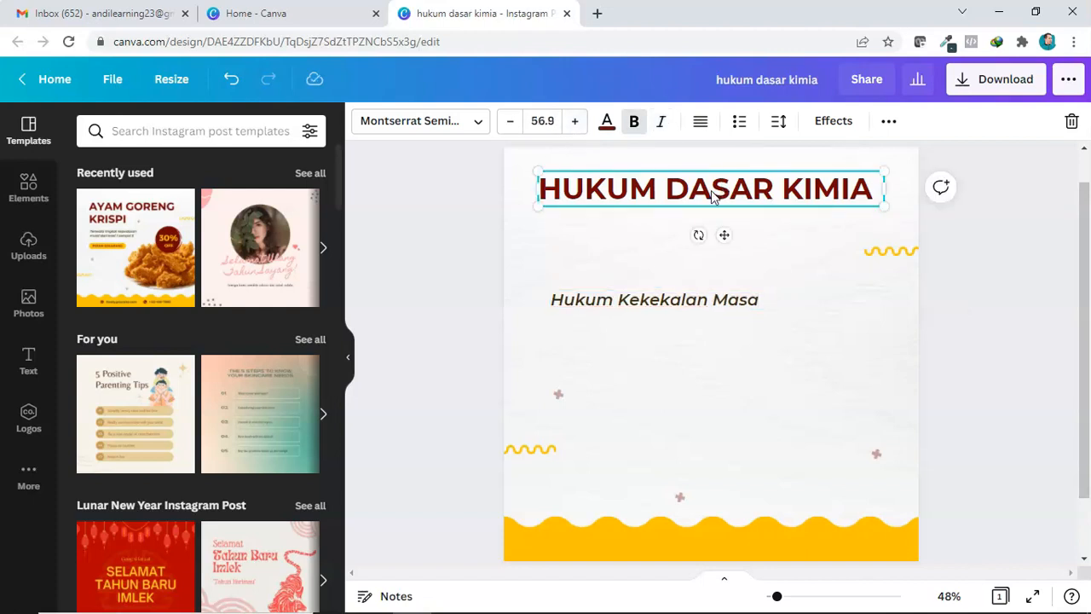
pyautogui.click(659, 297)
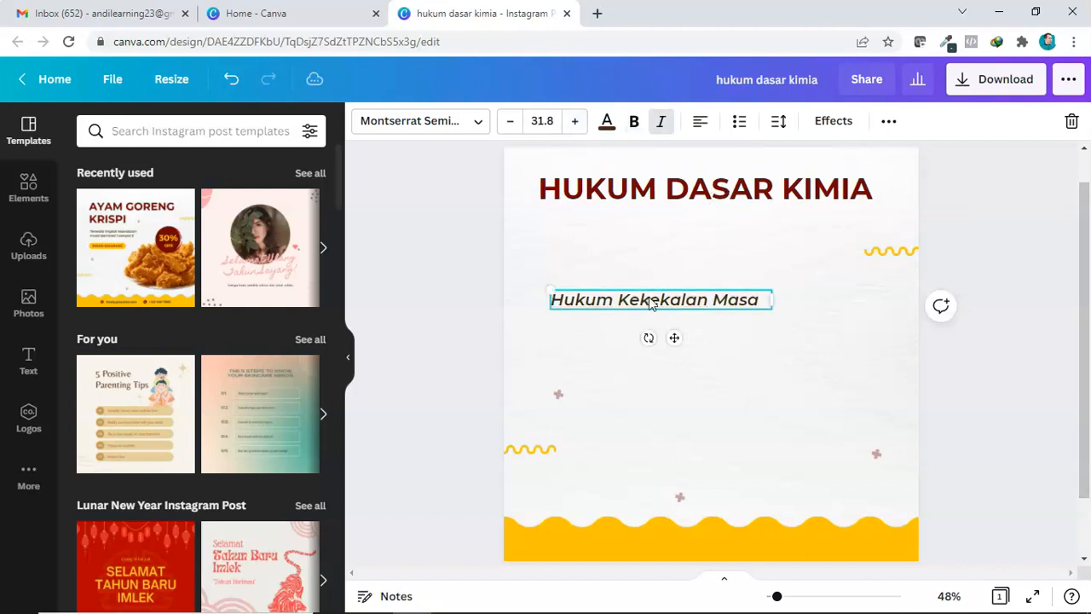
pyautogui.click(576, 125)
pyautogui.moveTo(771, 312); pyautogui.dragTo(748, 225)
# - Copy the Hukum Kekekalan Masa line and place the duplicate directly below it, left-aligned with the original
pyautogui.rightClick(748, 233)
pyautogui.click(761, 252)
pyautogui.rightClick(715, 254)
pyautogui.click(751, 308)
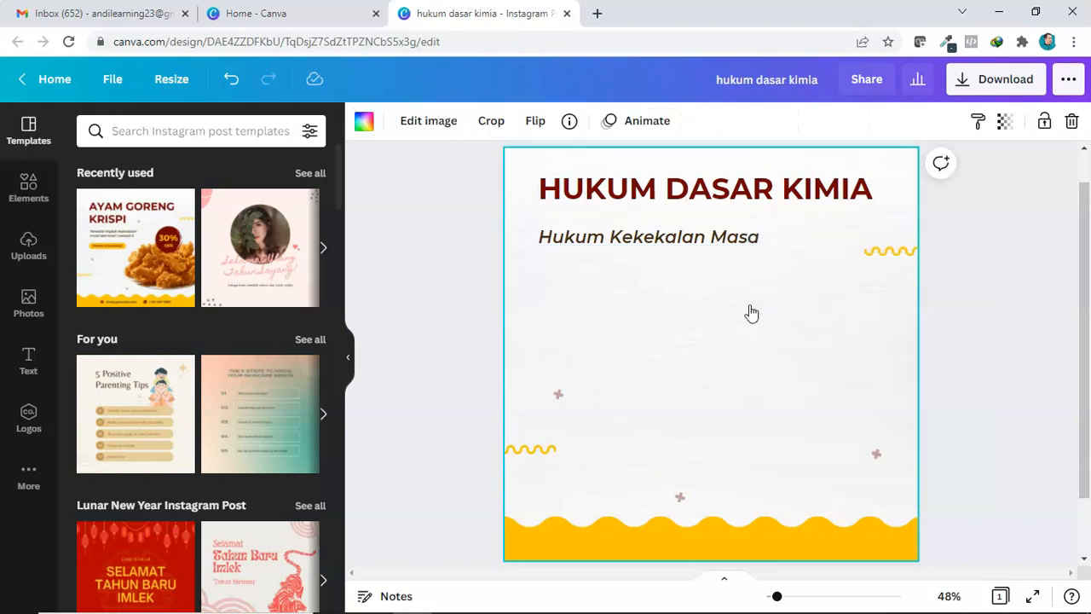
pyautogui.moveTo(701, 254); pyautogui.dragTo(693, 273)
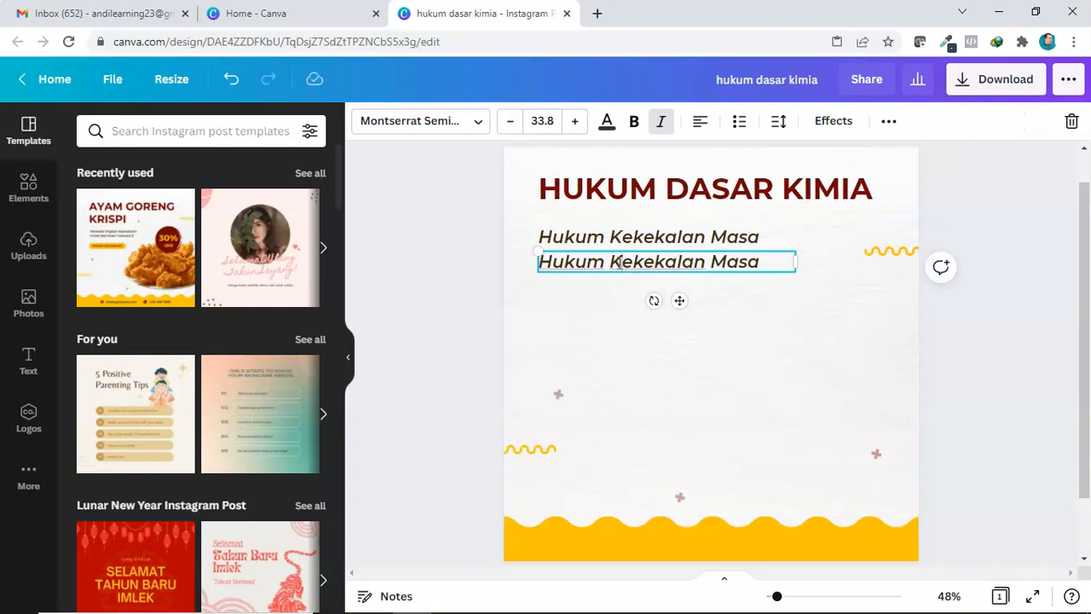
# - Change the duplicated line to Hukum Perbandingan Tetap and widen its text box so it fits on one line
pyautogui.doubleClick(615, 261)
pyautogui.moveTo(614, 261); pyautogui.dragTo(780, 263)
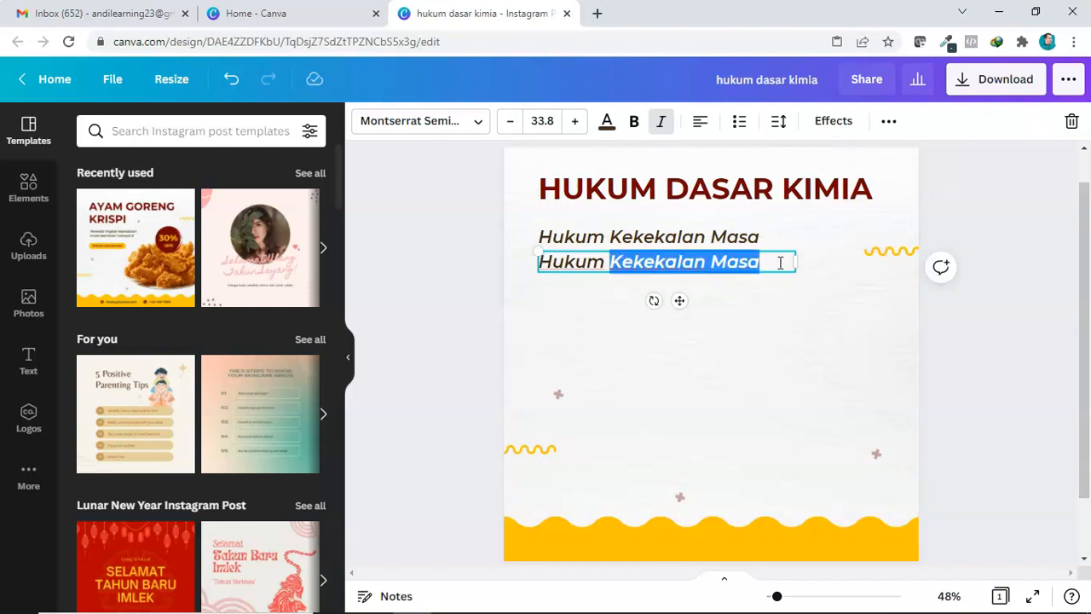
pyautogui.write('per')
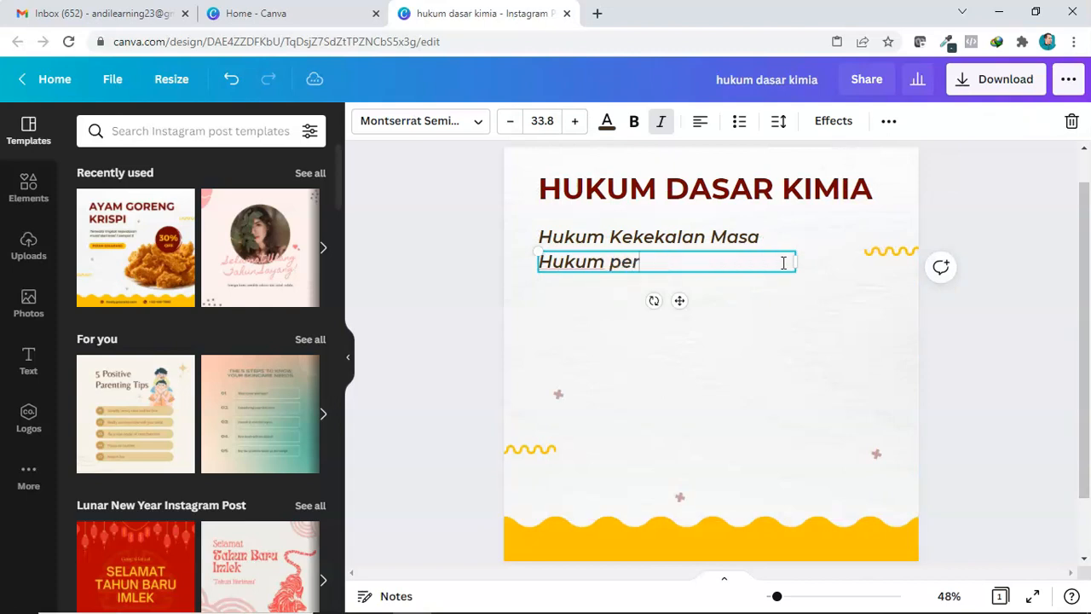
pyautogui.write('Peerba')
pyautogui.write('rband')
pyautogui.write('ingan Tetap')
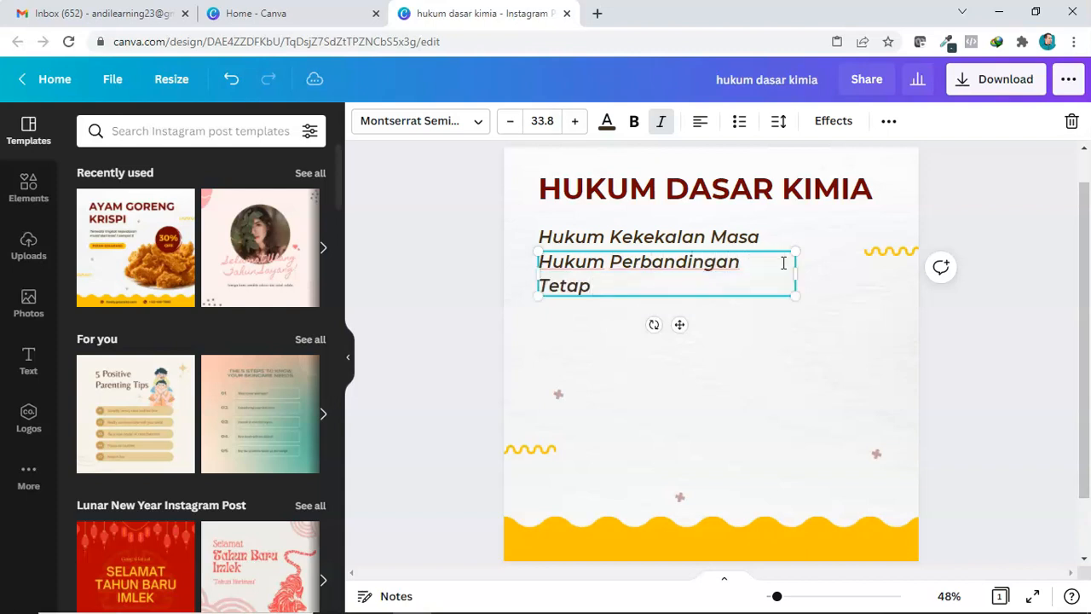
pyautogui.moveTo(795, 269); pyautogui.dragTo(820, 267)
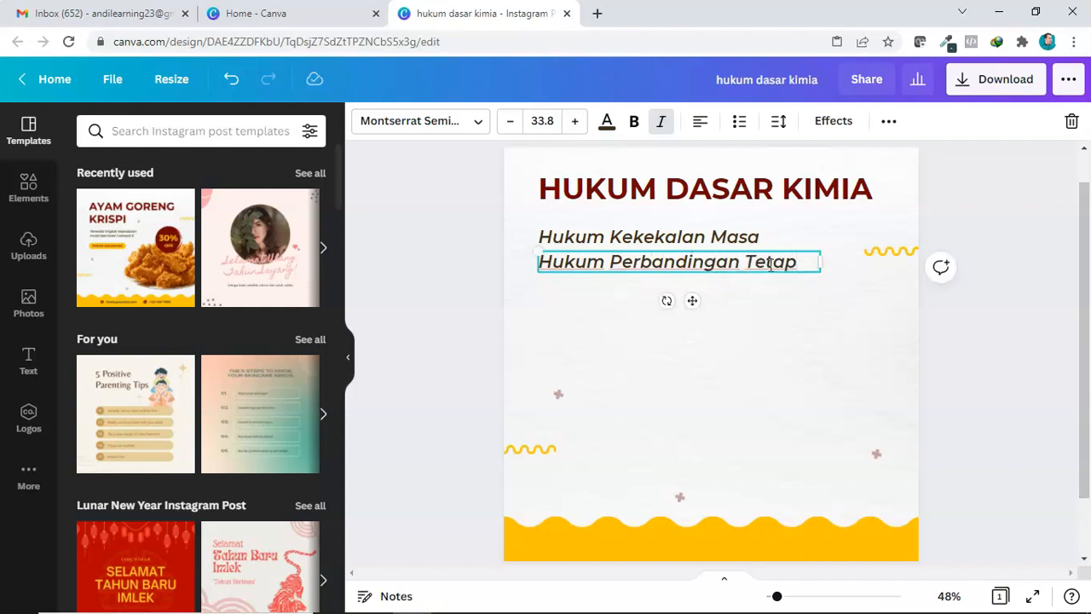
# - Try moving the Hukum Perbandingan Tetap line further down the page, and undo that move
pyautogui.click(753, 273)
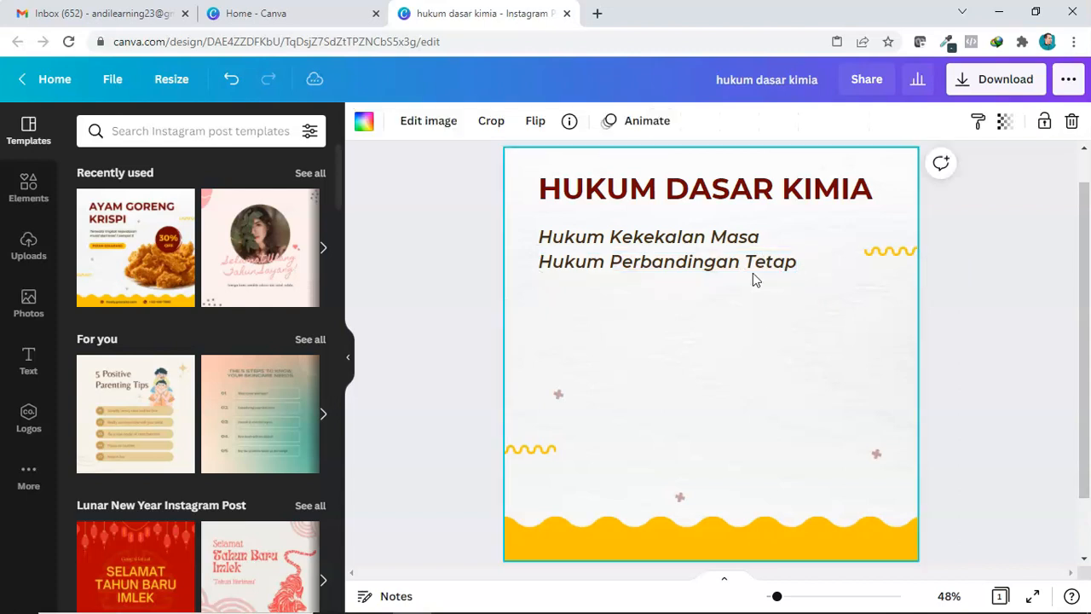
pyautogui.click(749, 266)
pyautogui.moveTo(749, 266); pyautogui.dragTo(749, 307)
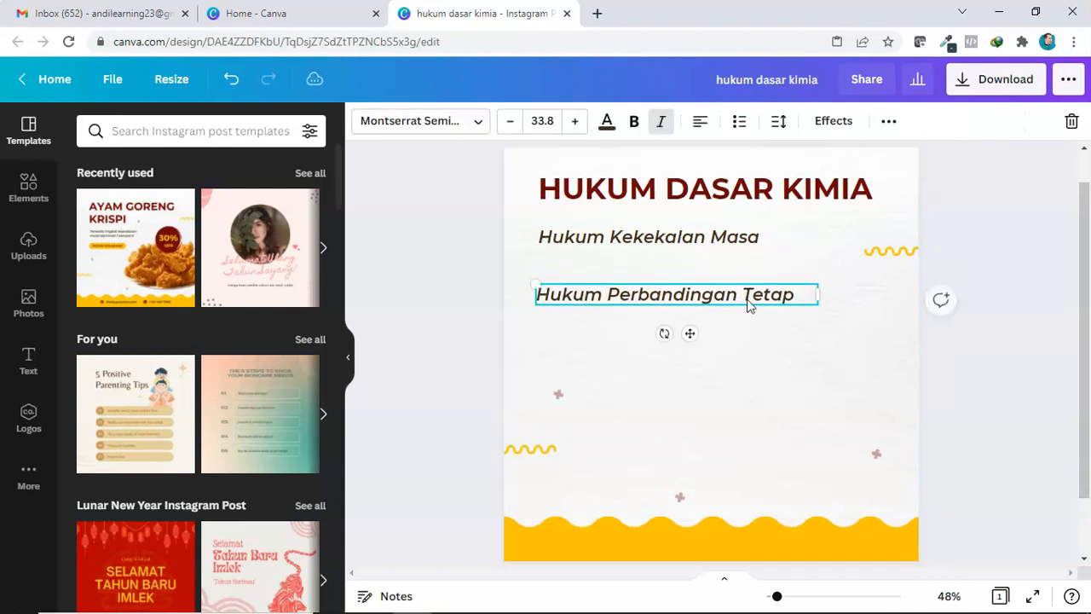
pyautogui.hotkey('ctrl', 'z')
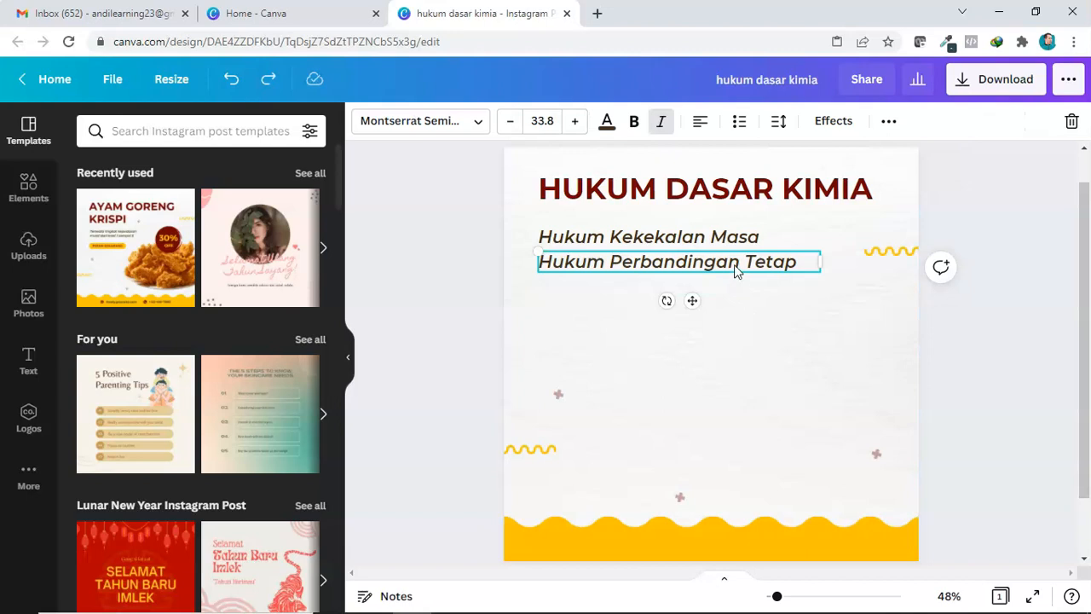
# - Copy the Hukum Perbandingan Tetap line and place the duplicate below it as a third left-aligned line
pyautogui.rightClick(737, 265)
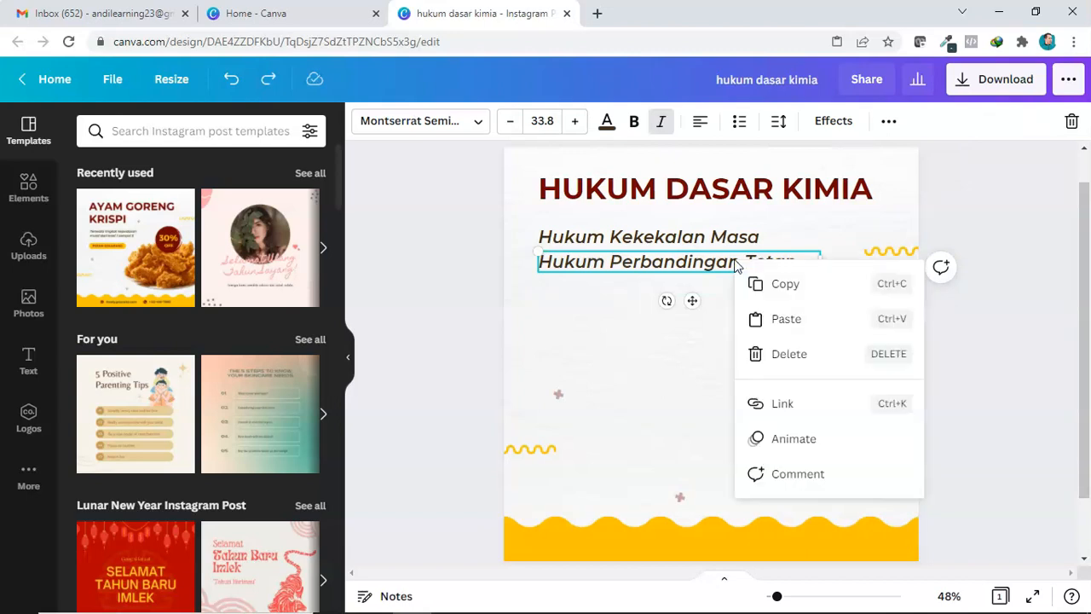
pyautogui.click(758, 285)
pyautogui.rightClick(748, 270)
pyautogui.click(787, 326)
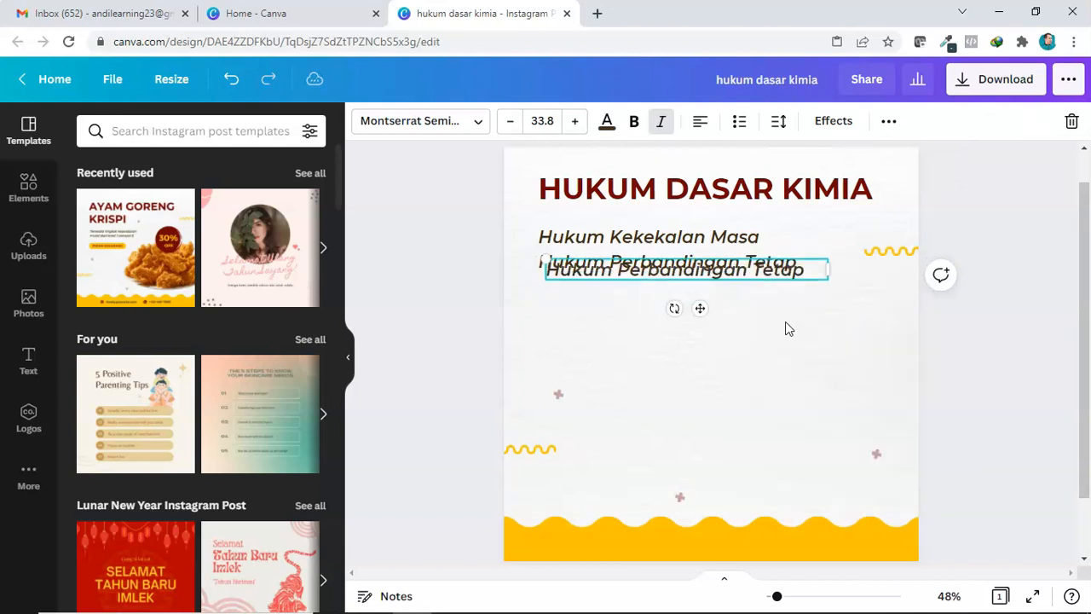
pyautogui.moveTo(748, 280)
pyautogui.mouseDown()
pyautogui.moveTo(742, 307)
pyautogui.moveTo(738, 298)
pyautogui.mouseUp()
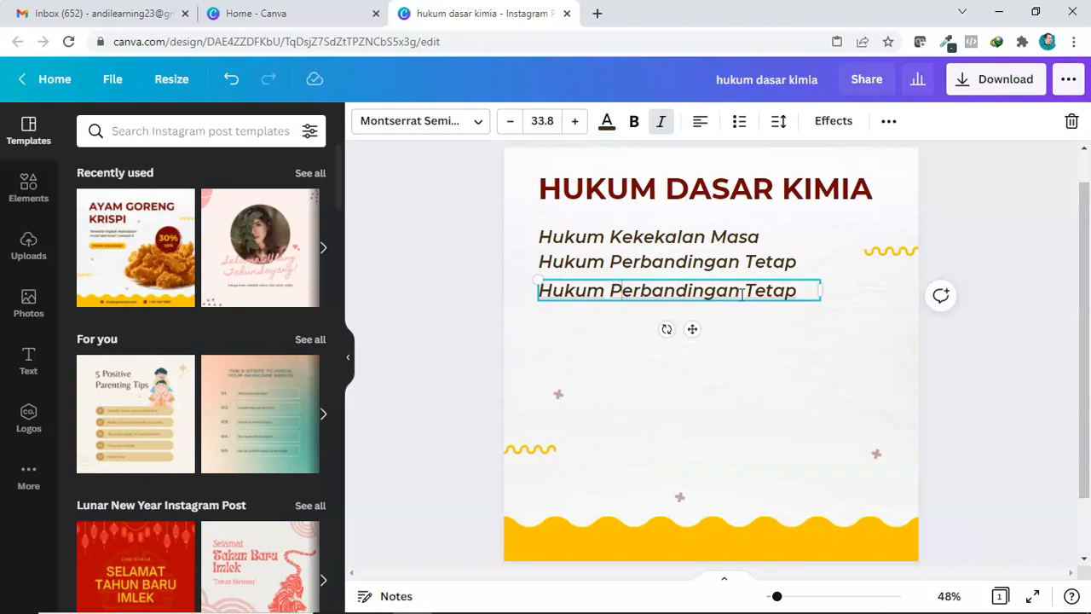
# - Replace Tetap with Berganda in the third line and widen its text box so Hukum Perbandingan Berganda fits on one line
pyautogui.moveTo(748, 292); pyautogui.dragTo(824, 287)
pyautogui.click(802, 291)
pyautogui.press('BackSpace')
pyautogui.press('BackSpace')
pyautogui.write('Berganda')
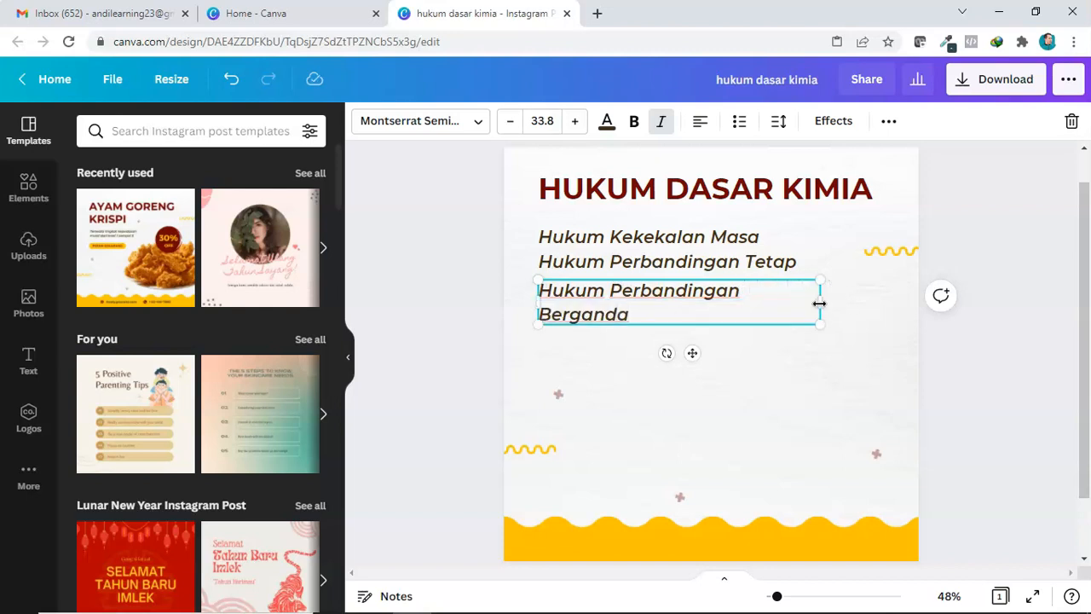
pyautogui.moveTo(820, 302); pyautogui.dragTo(845, 302)
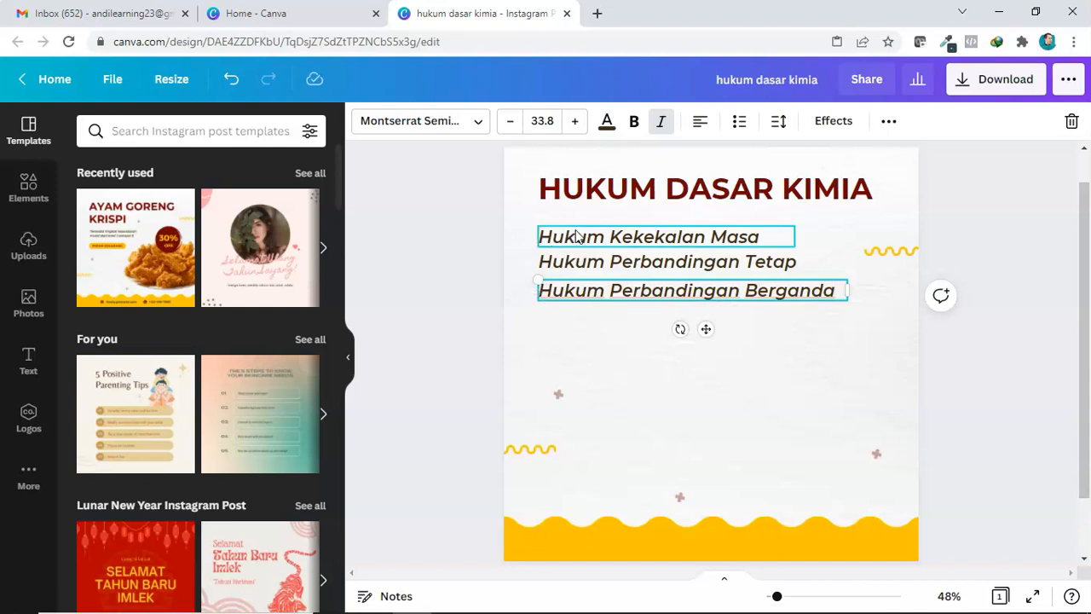
# - Change the font of all three Hukum lines beneath the heading to Josefin Sans Regular
pyautogui.click(578, 195)
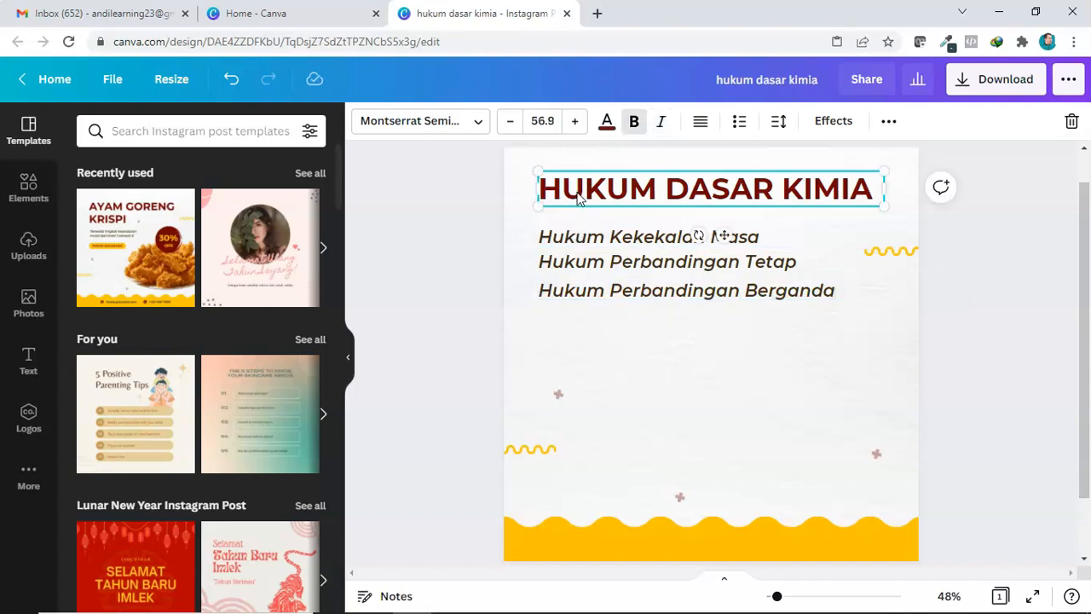
pyautogui.click(479, 124)
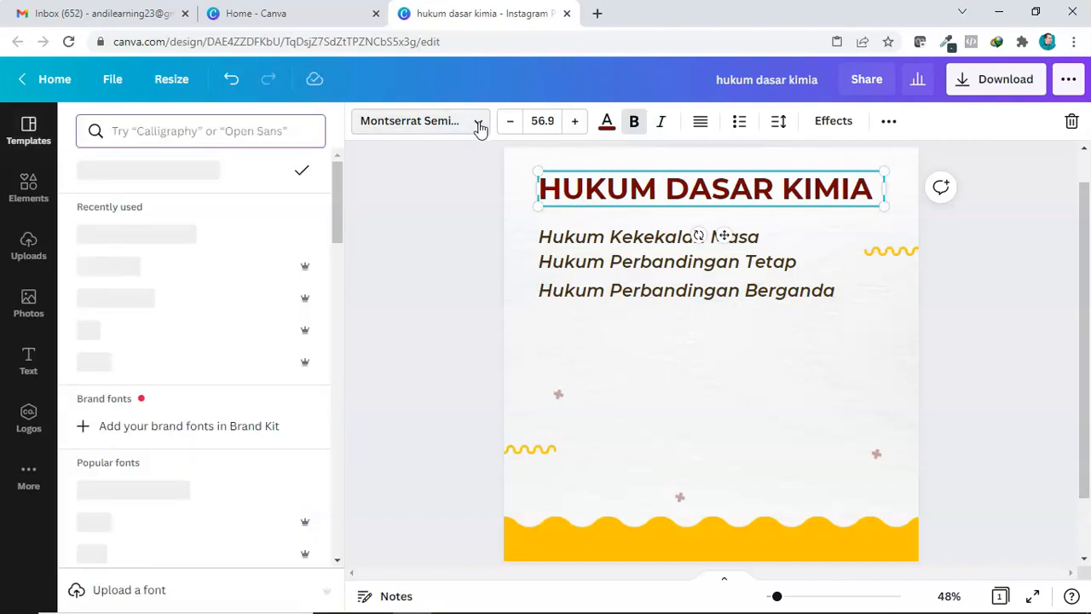
pyautogui.click(583, 233)
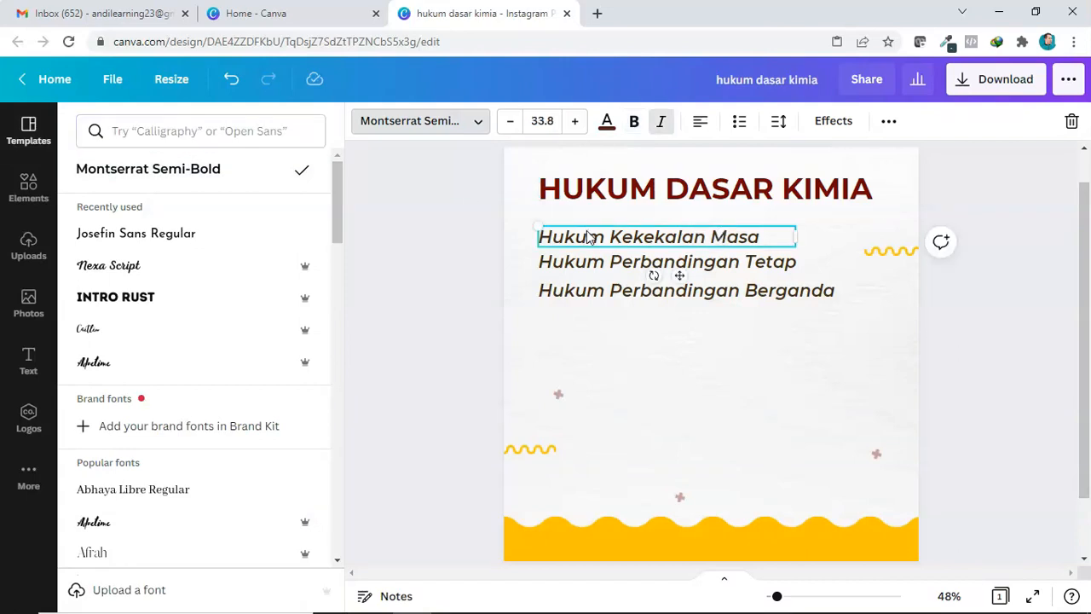
pyautogui.keyDown('shift'); pyautogui.click(592, 261); pyautogui.keyUp('shift')
pyautogui.keyDown('shift'); pyautogui.click(598, 289); pyautogui.keyUp('shift')
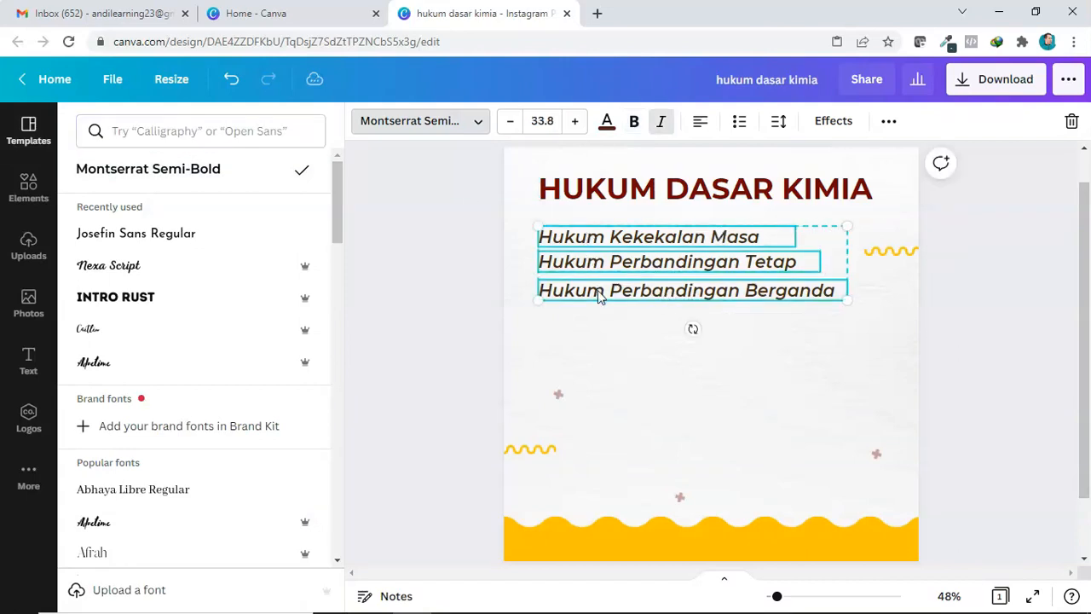
pyautogui.click(479, 124)
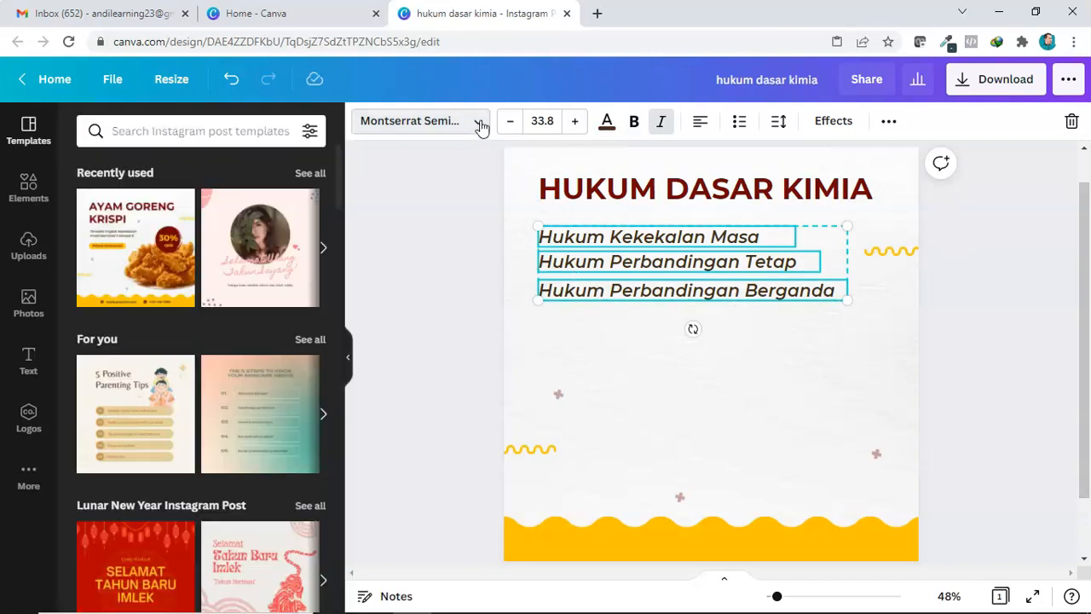
pyautogui.click(480, 124)
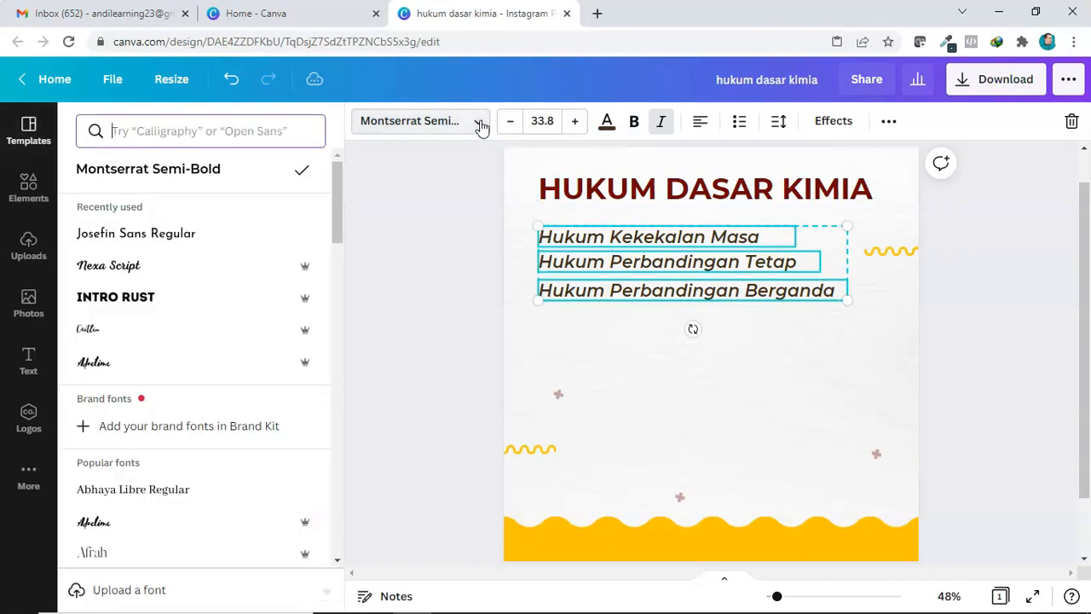
pyautogui.click(122, 239)
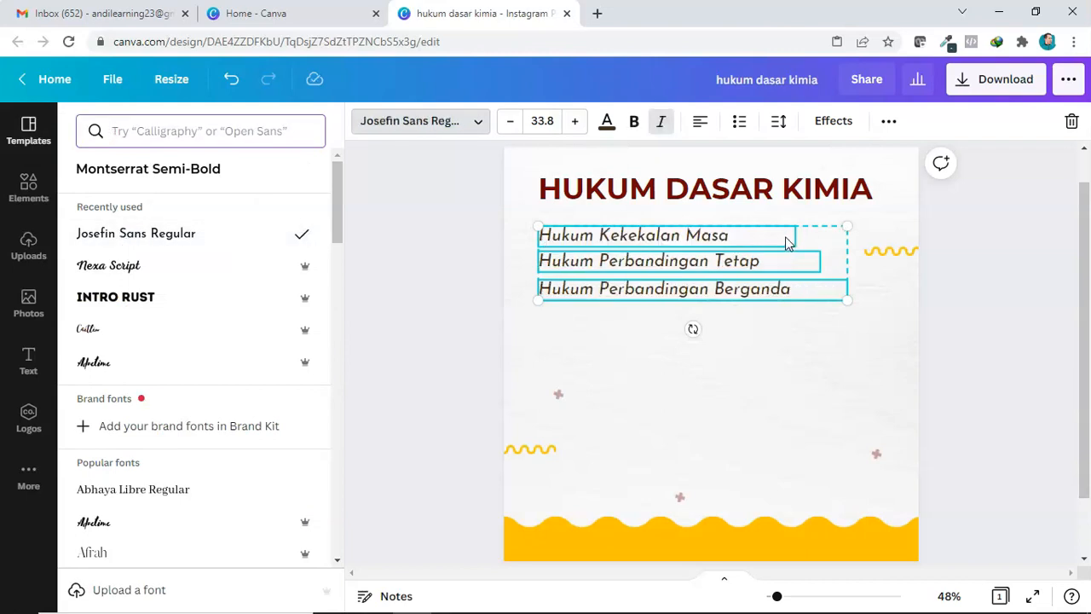
# - Increase the font size of the three selected lines to 37.8
pyautogui.click(578, 123)
pyautogui.click(578, 123)
pyautogui.click(578, 124)
pyautogui.click(578, 123)
pyautogui.click(578, 124)
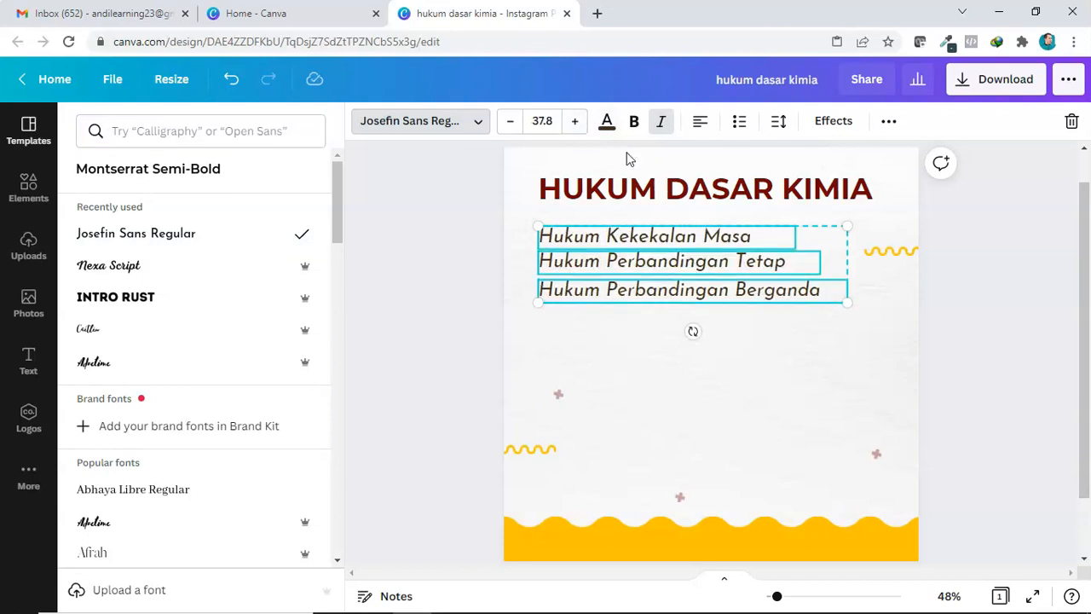
# - Format the three selected lines as a bulleted list
pyautogui.click(741, 122)
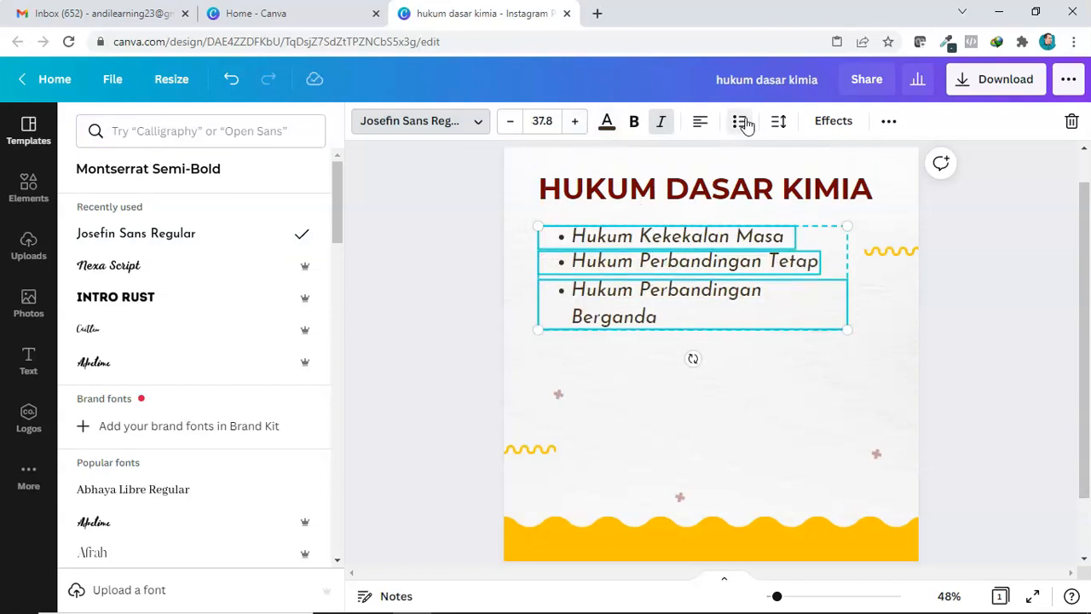
pyautogui.click(744, 123)
pyautogui.click(743, 124)
pyautogui.click(743, 123)
# - Set the three lines' letter spacing to -51 and line spacing to 1.1, with the text boxes anchored at the middle, and deselect them
pyautogui.click(778, 121)
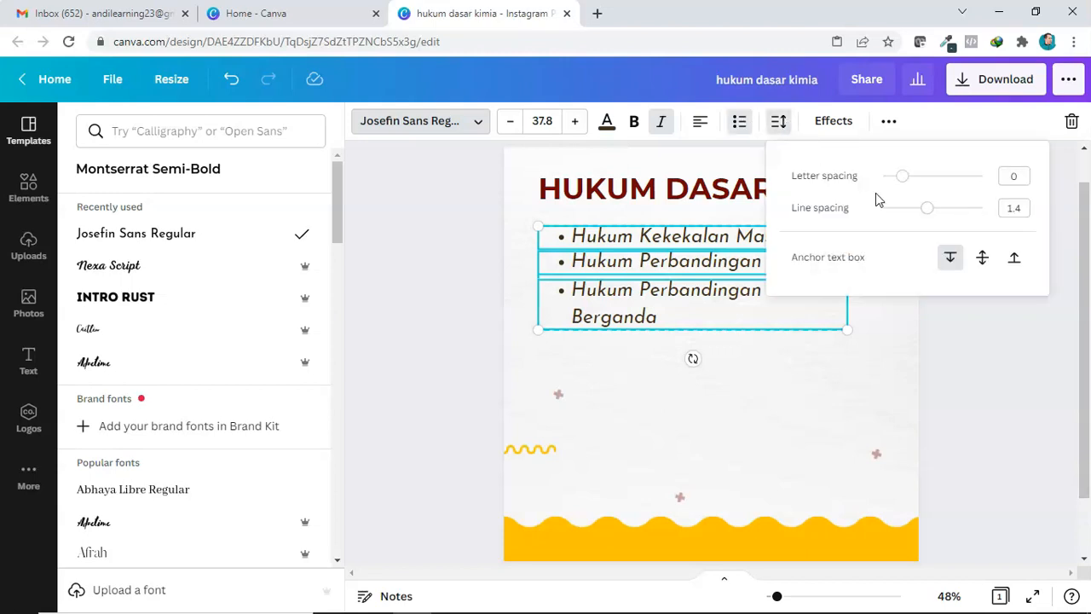
pyautogui.moveTo(899, 178); pyautogui.dragTo(899, 177)
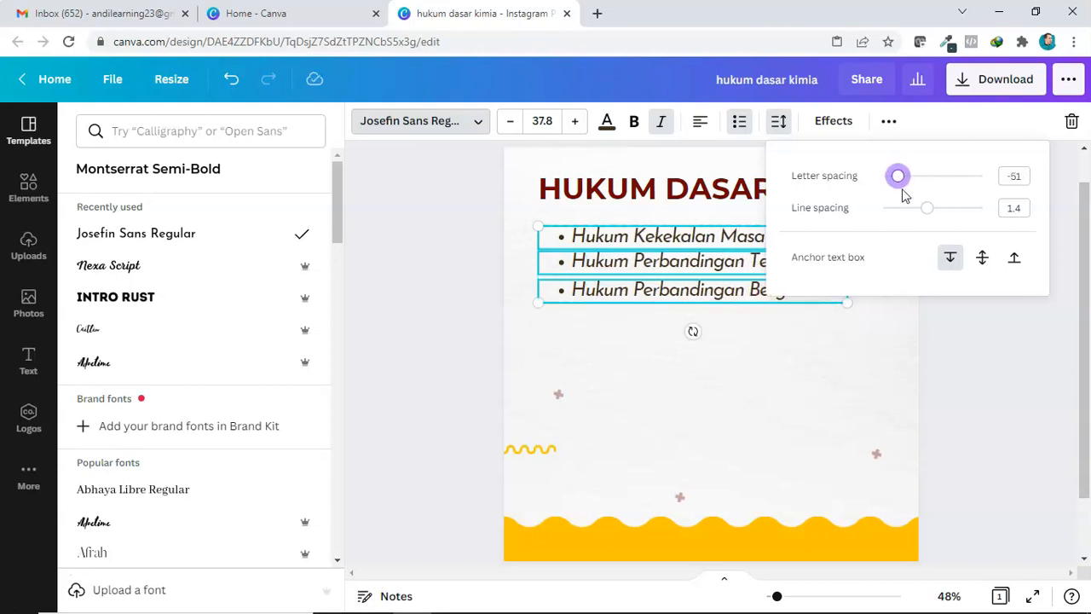
pyautogui.moveTo(923, 214); pyautogui.dragTo(913, 210)
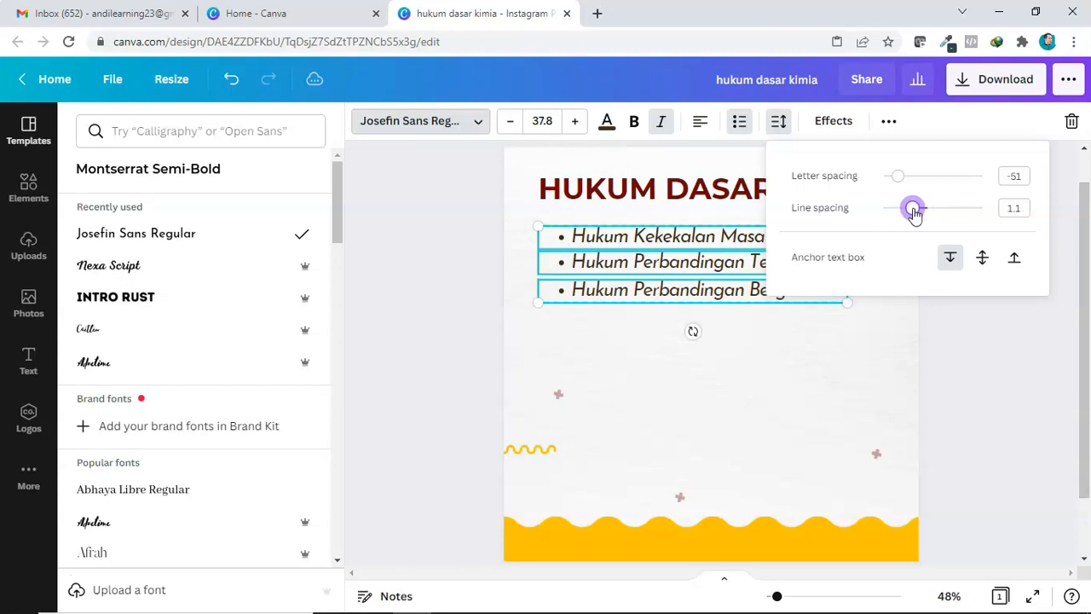
pyautogui.click(983, 259)
pyautogui.click(1023, 395)
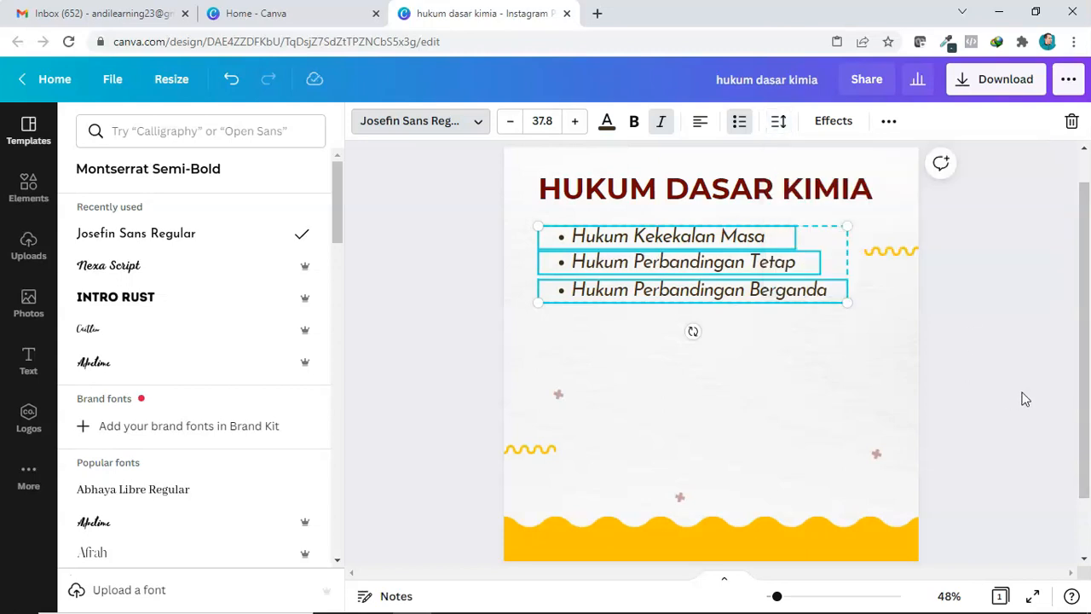
pyautogui.click(954, 338)
pyautogui.click(909, 310)
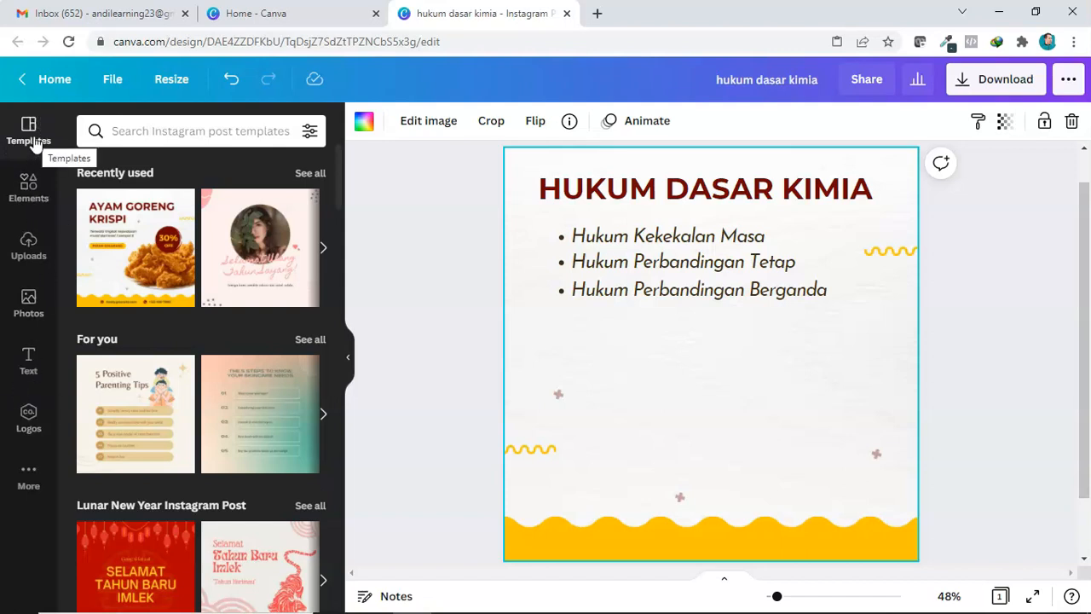
pyautogui.click(28, 199)
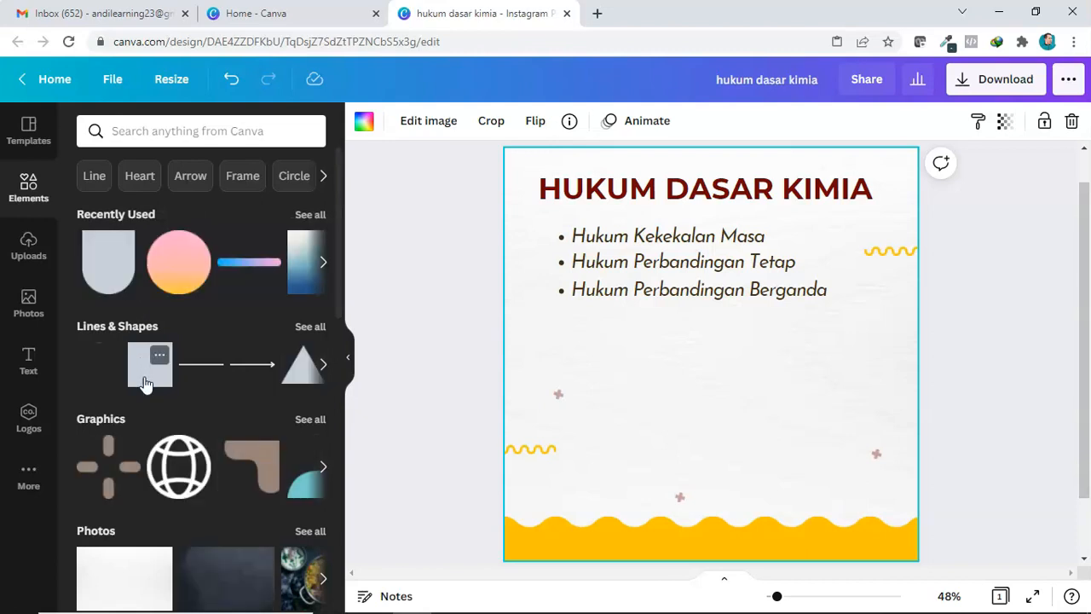
pyautogui.scroll(-3, 149, 409)
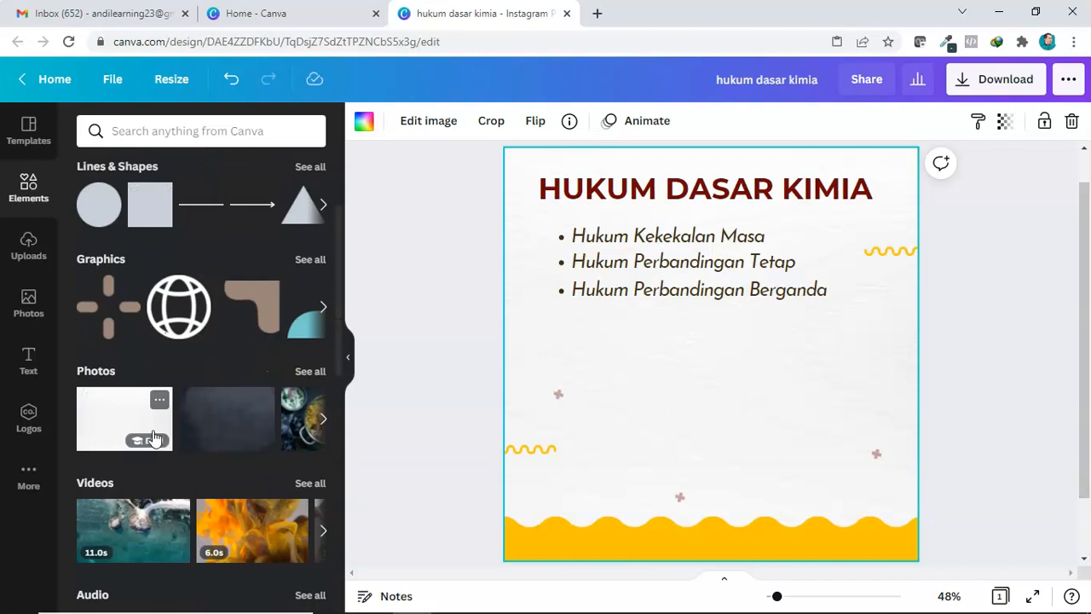
pyautogui.scroll(3, 154, 437)
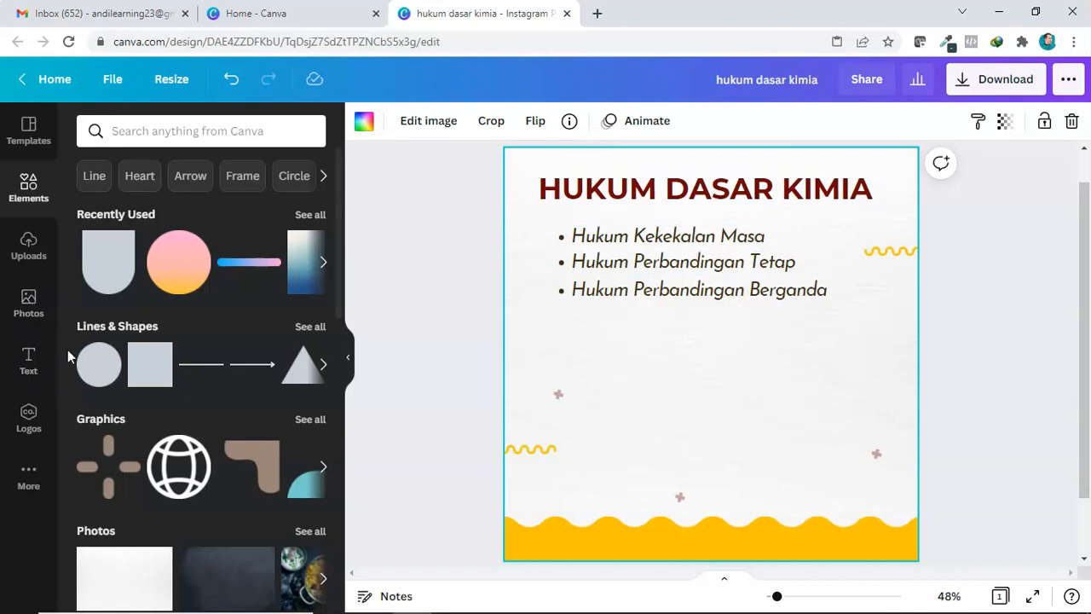
# - Add the recently used "Thank you!" text combination to the post and shrink it to about half size below the bulleted list
pyautogui.click(28, 360)
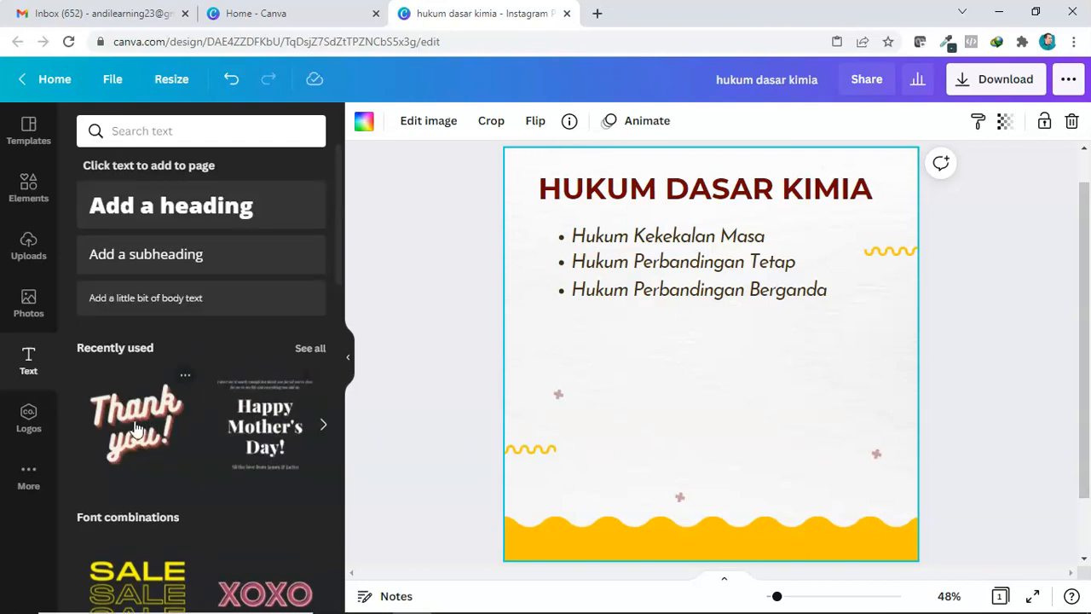
pyautogui.click(136, 426)
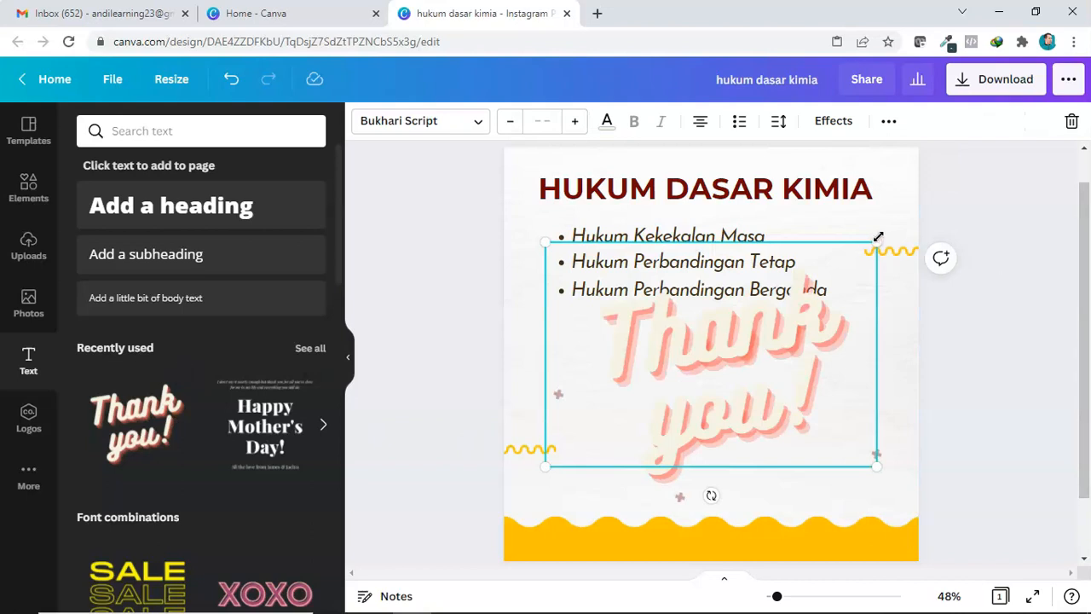
pyautogui.moveTo(882, 234); pyautogui.dragTo(712, 354)
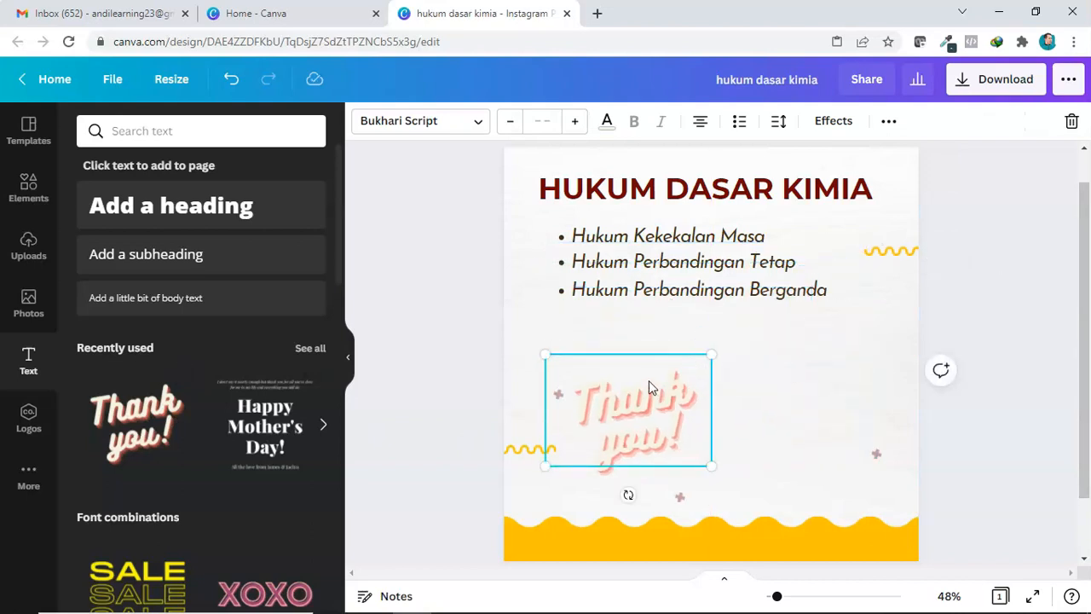
# - Replace the word "Thank" with "Kimia" and colour it the dark red of the document colours
pyautogui.click(638, 375)
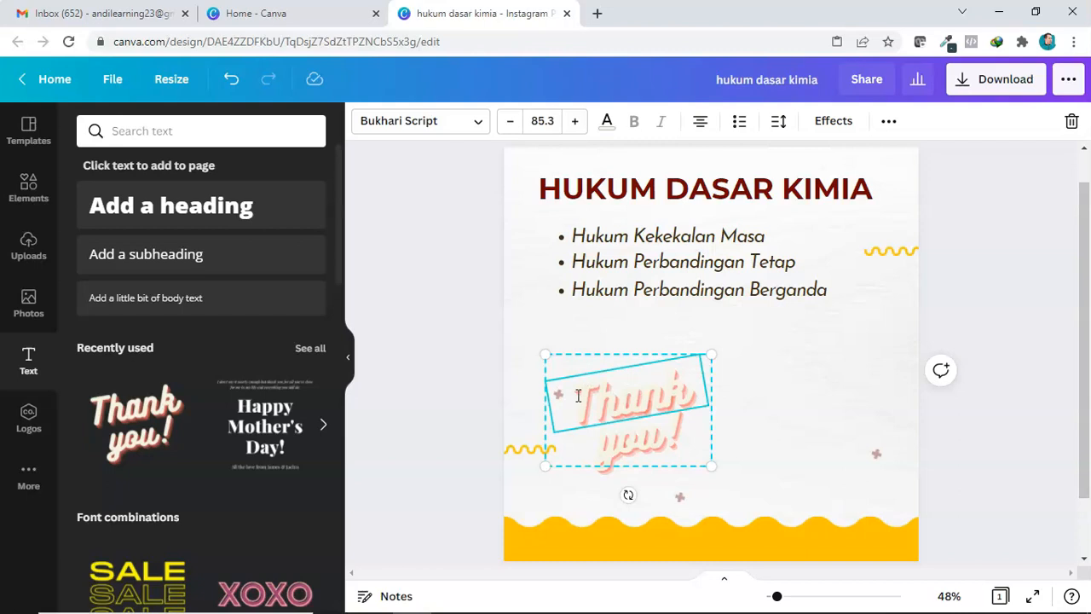
pyautogui.moveTo(580, 394); pyautogui.dragTo(717, 376)
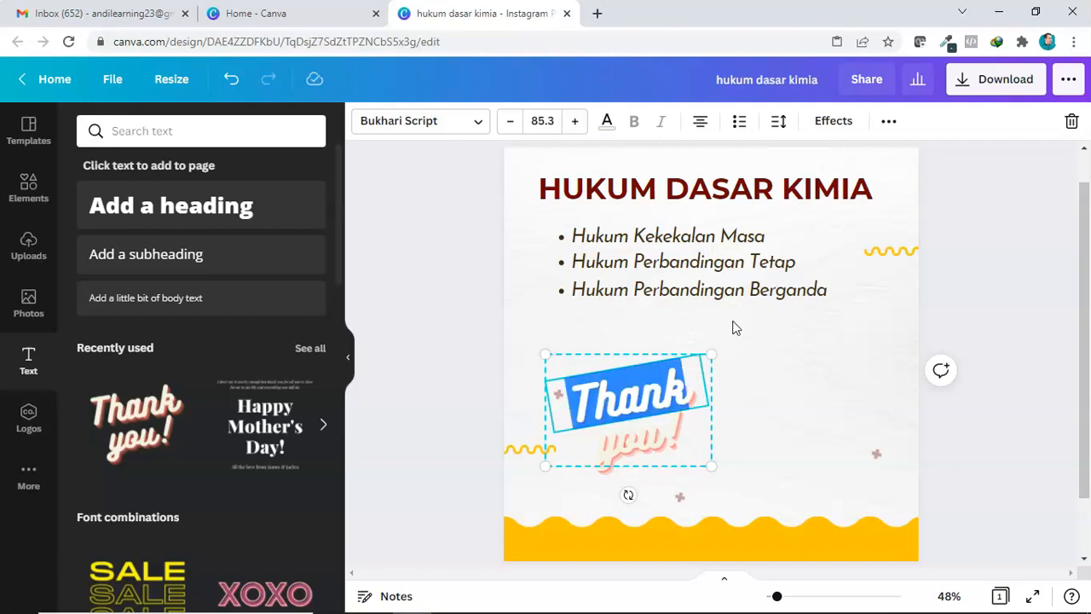
pyautogui.write('Kimia')
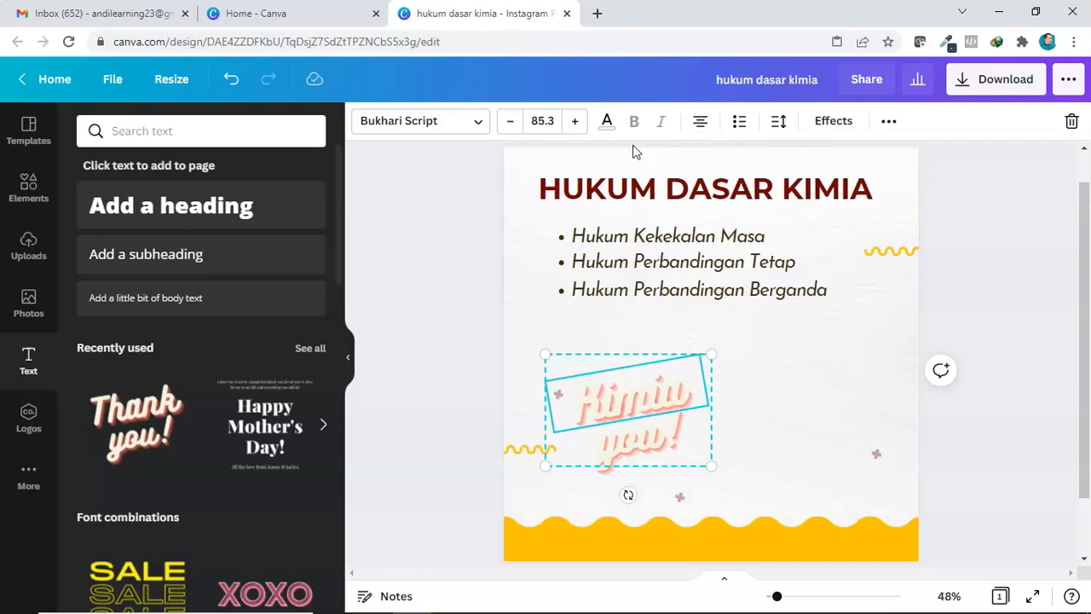
pyautogui.click(607, 124)
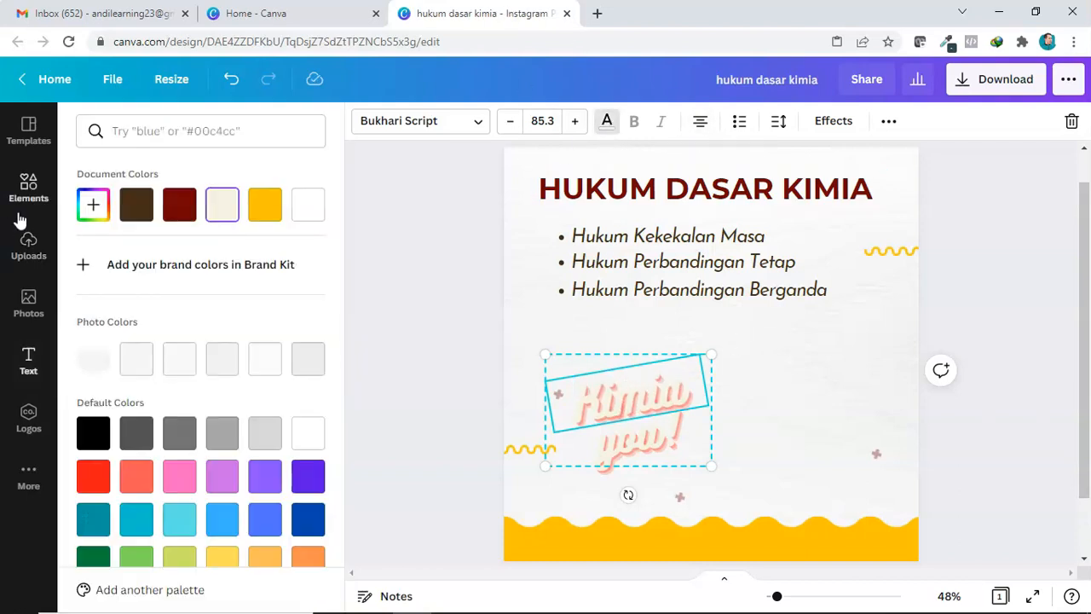
pyautogui.click(174, 210)
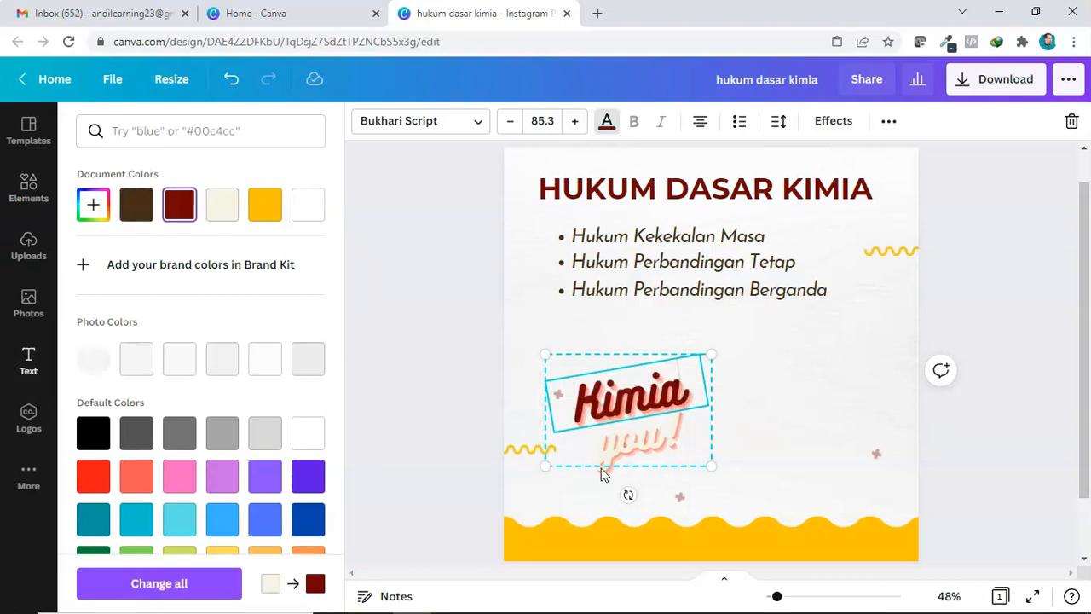
# - Change the lettering's second line to "Bisa!" and colour it the same dark red as the heading
pyautogui.click(614, 444)
pyautogui.doubleClick(614, 442)
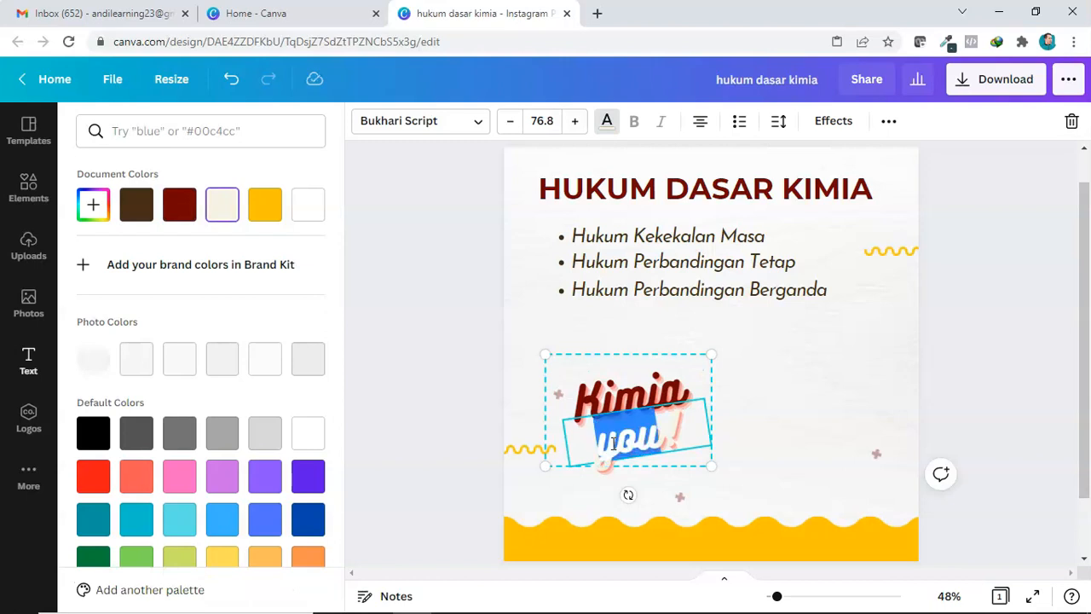
pyautogui.press('BackSpace')
pyautogui.write('Bisa!')
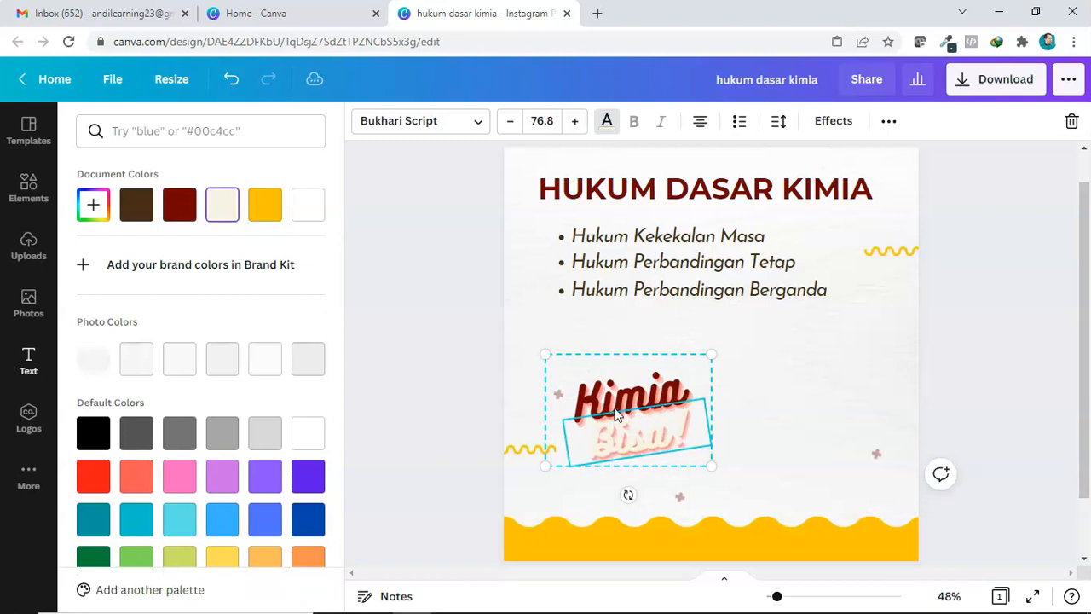
pyautogui.click(609, 124)
pyautogui.click(609, 125)
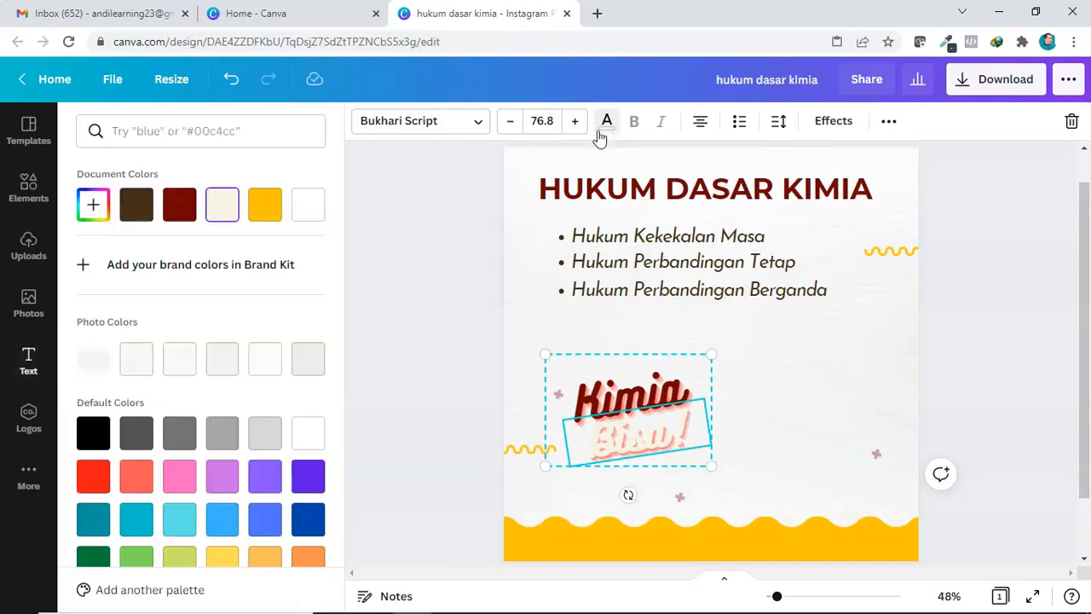
pyautogui.click(168, 211)
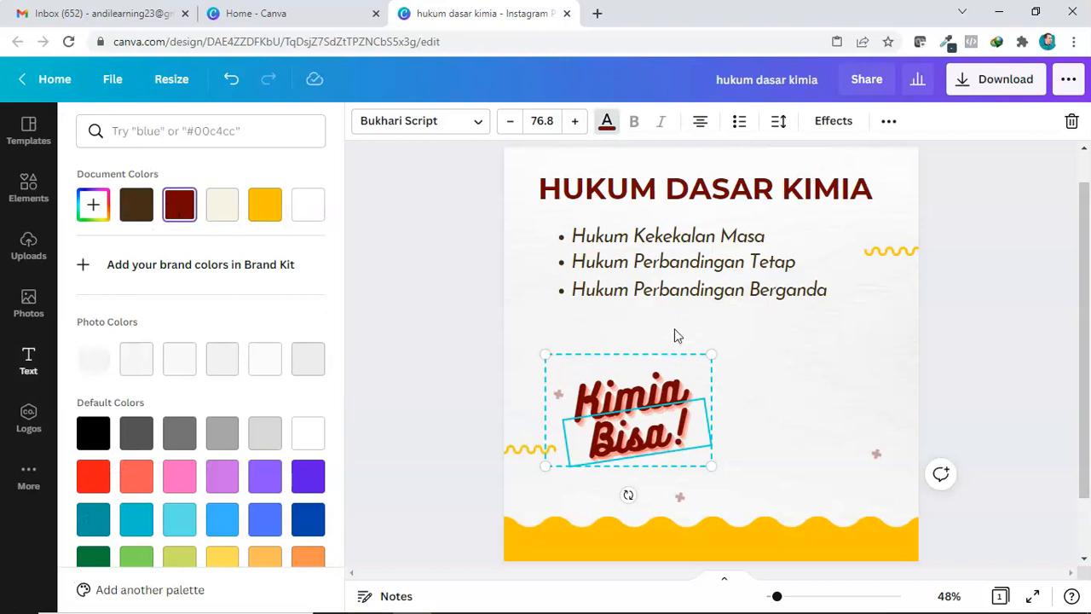
# - Move the "Kimia Bisa!" lettering to the post's lower-left corner, overlapping the yellow wave, and deselect it
pyautogui.click(657, 356)
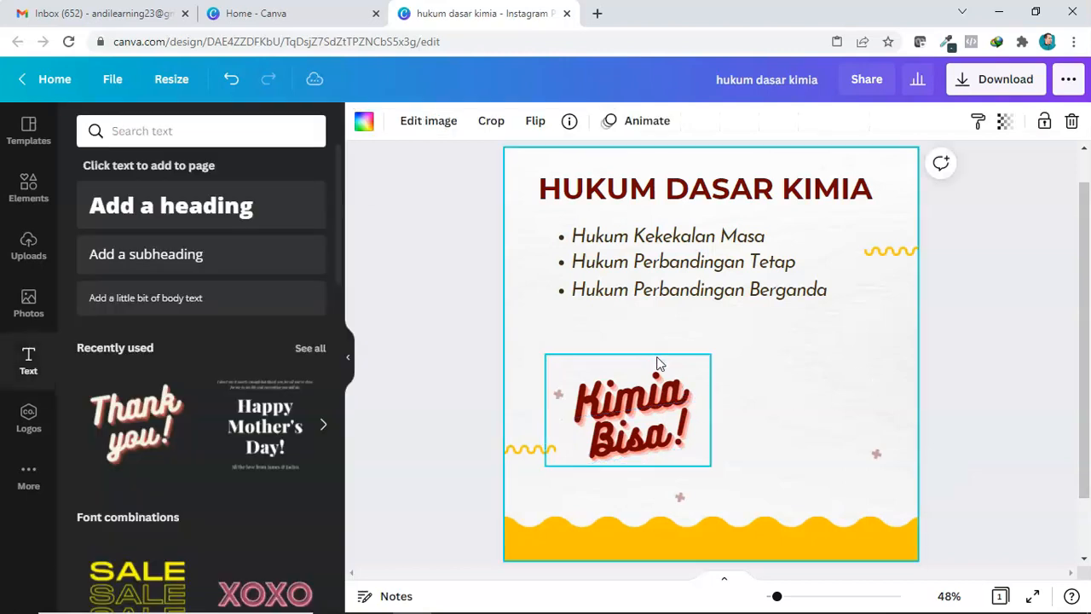
pyautogui.moveTo(662, 358); pyautogui.dragTo(613, 446)
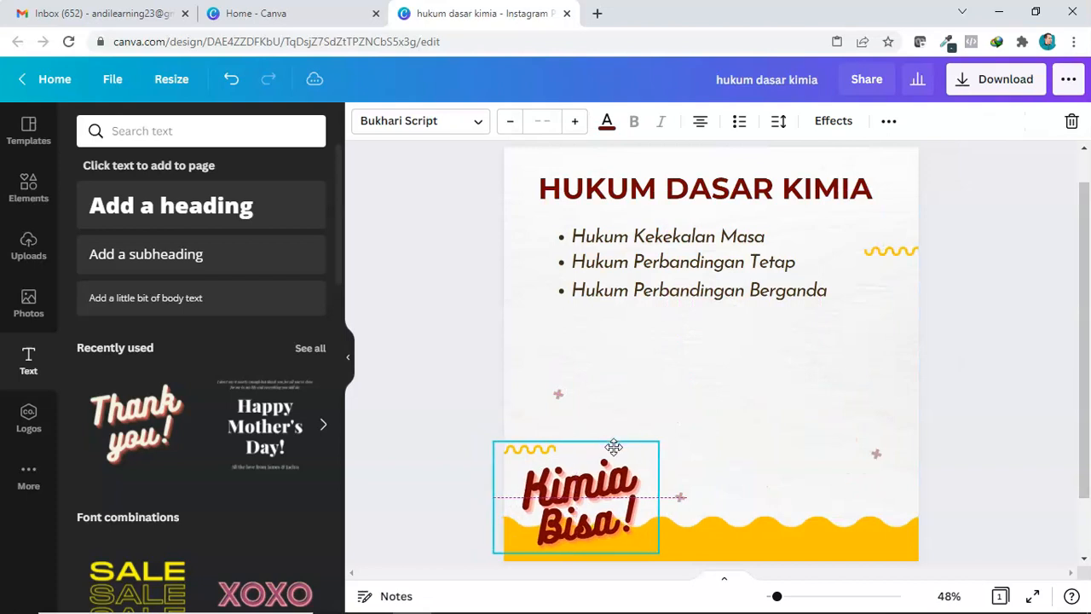
pyautogui.click(978, 387)
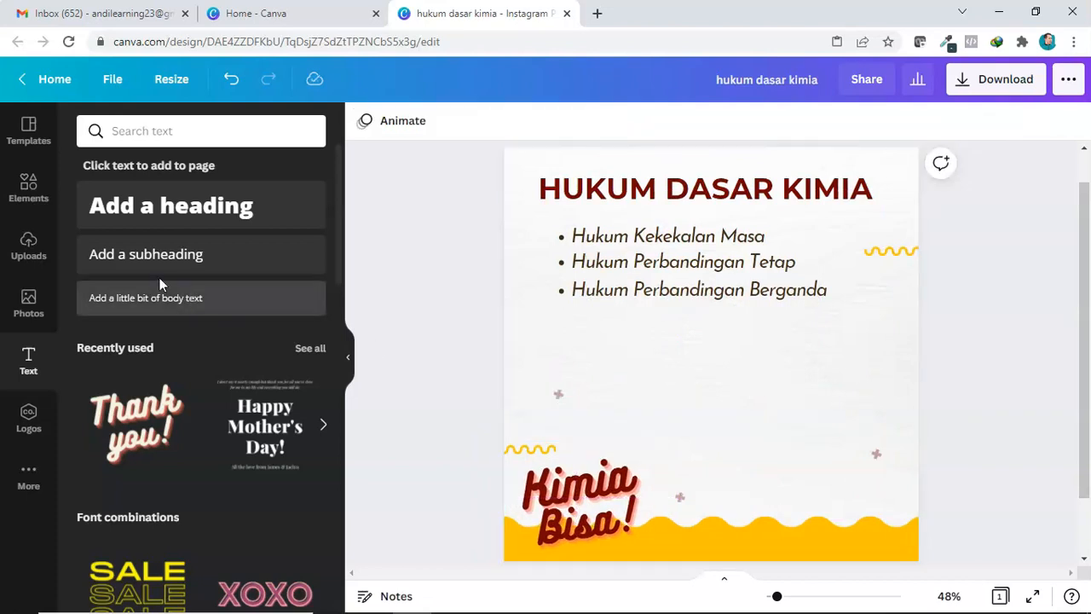
pyautogui.click(141, 256)
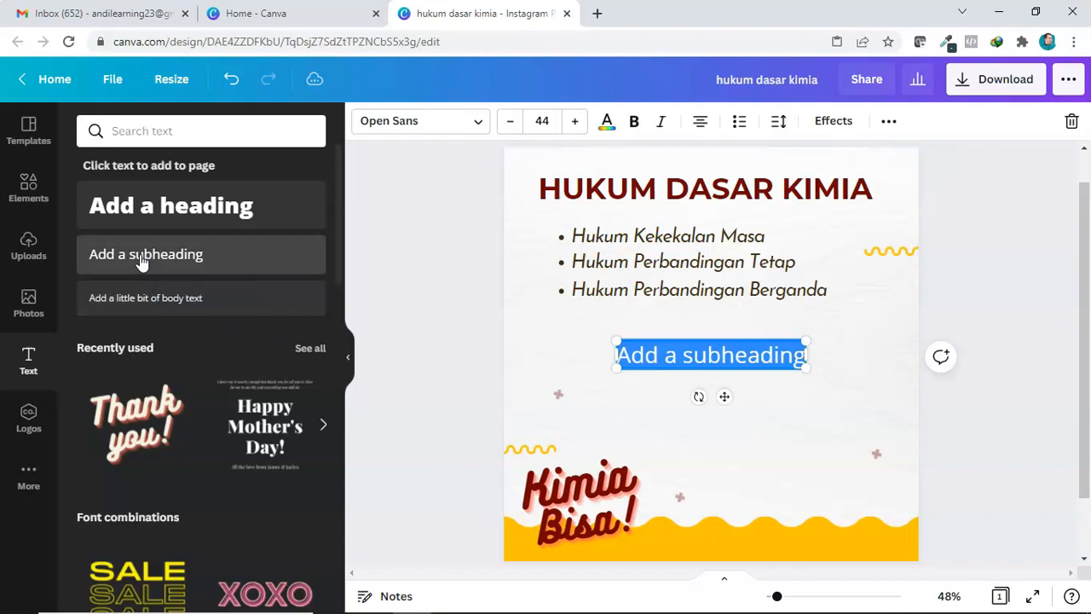
pyautogui.click(648, 341)
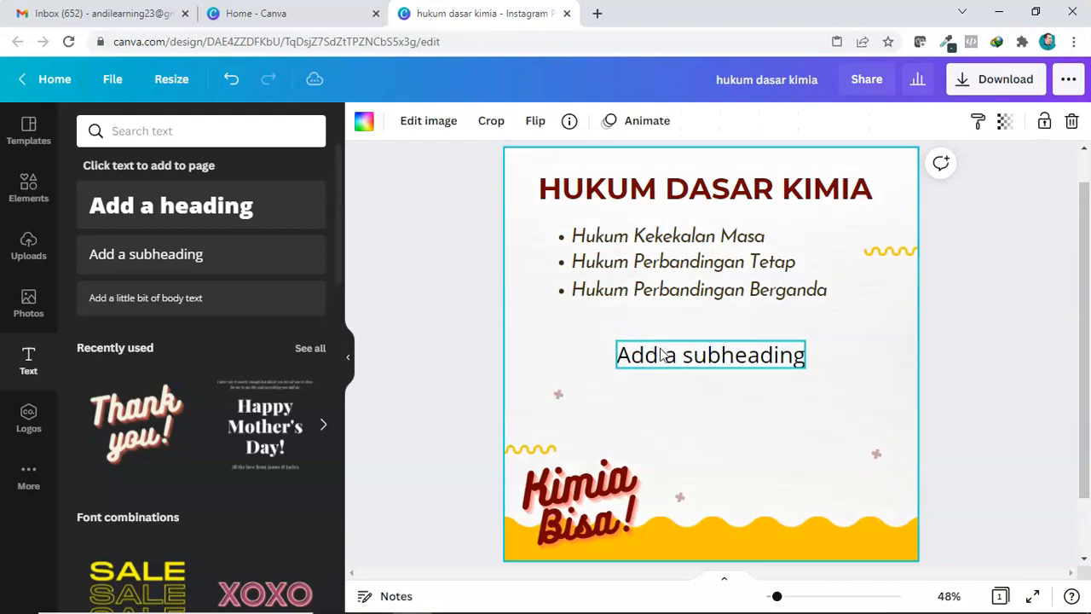
pyautogui.click(655, 348)
pyautogui.press('Delete')
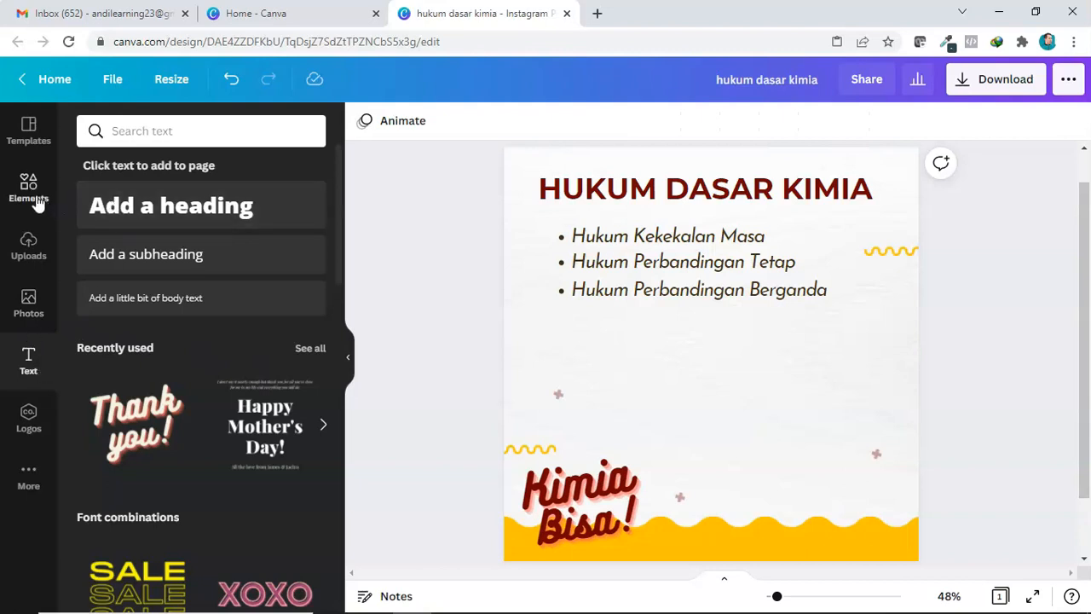
pyautogui.click(31, 314)
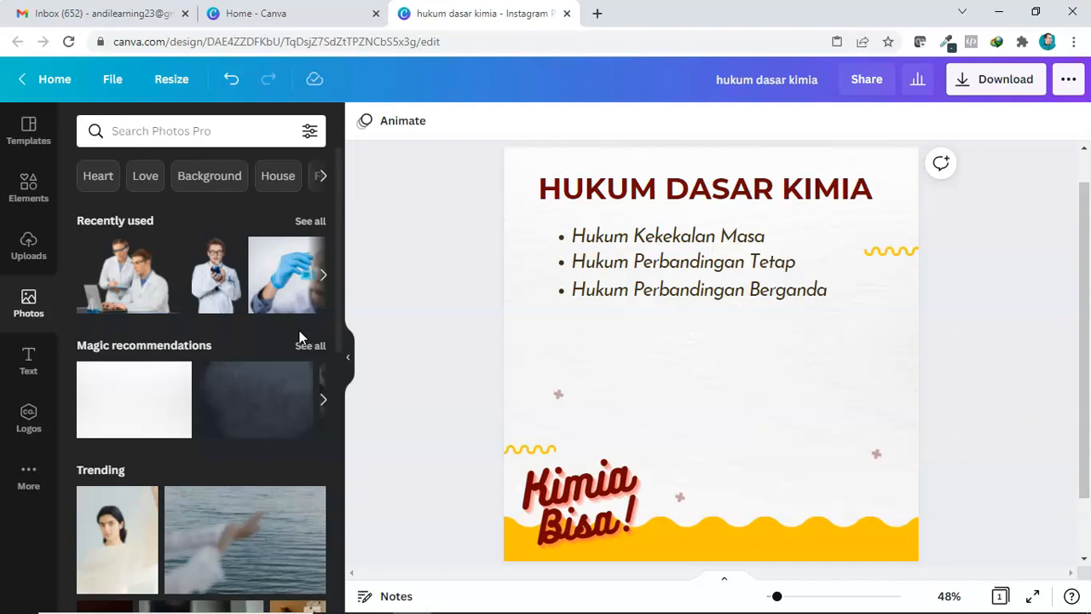
# - Add the first uploaded logo image to the post as a small logo in the upper-right corner beside the heading
pyautogui.click(24, 249)
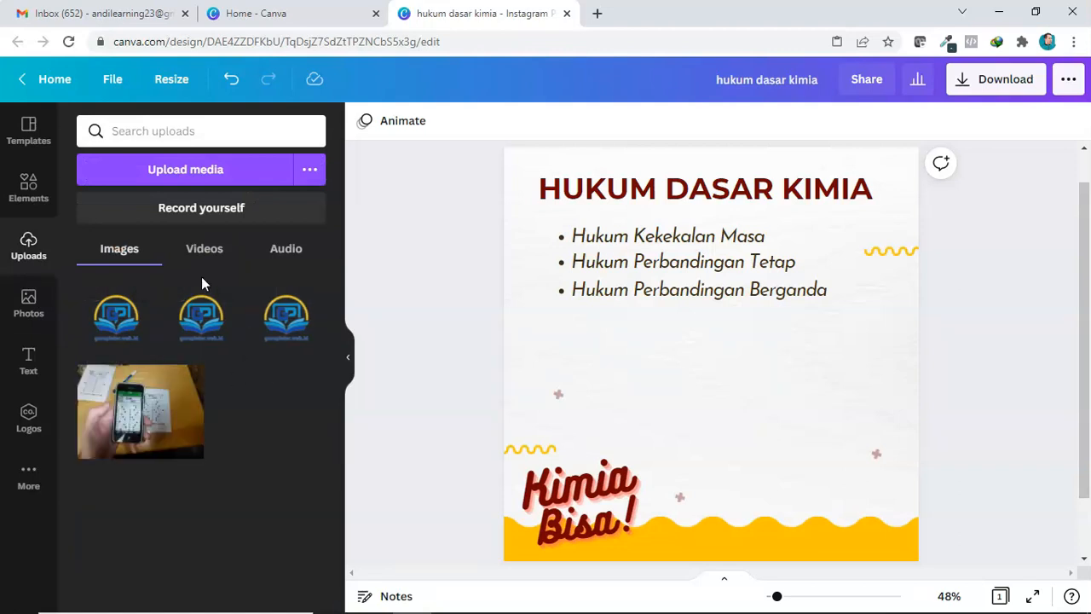
pyautogui.click(121, 321)
pyautogui.moveTo(866, 200); pyautogui.dragTo(894, 175)
pyautogui.click(955, 303)
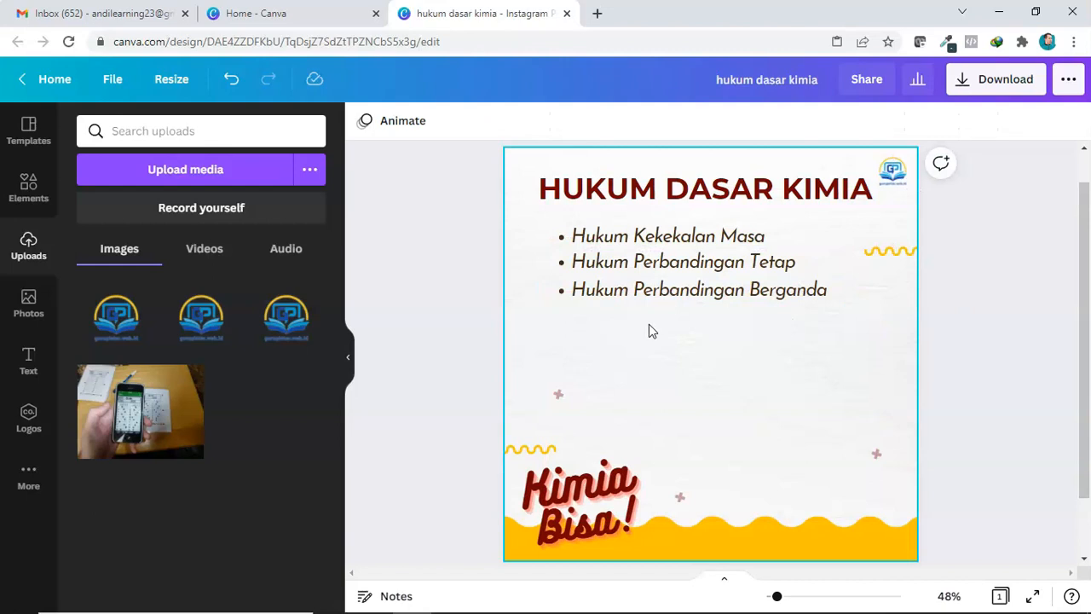
# - Search the photo library for "scientist"
pyautogui.click(28, 307)
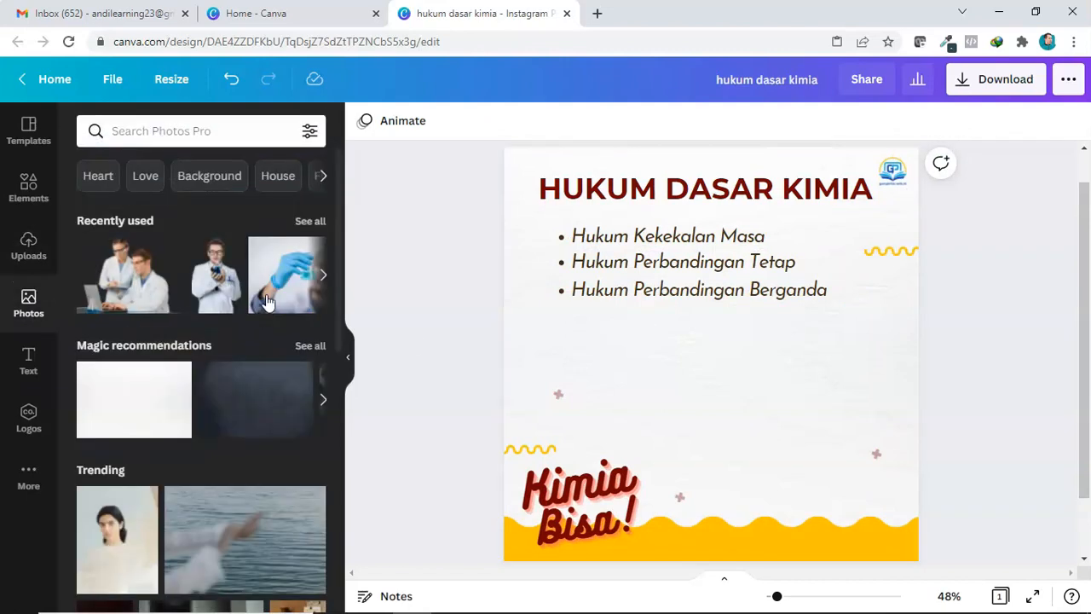
pyautogui.click(162, 131)
pyautogui.write('sc')
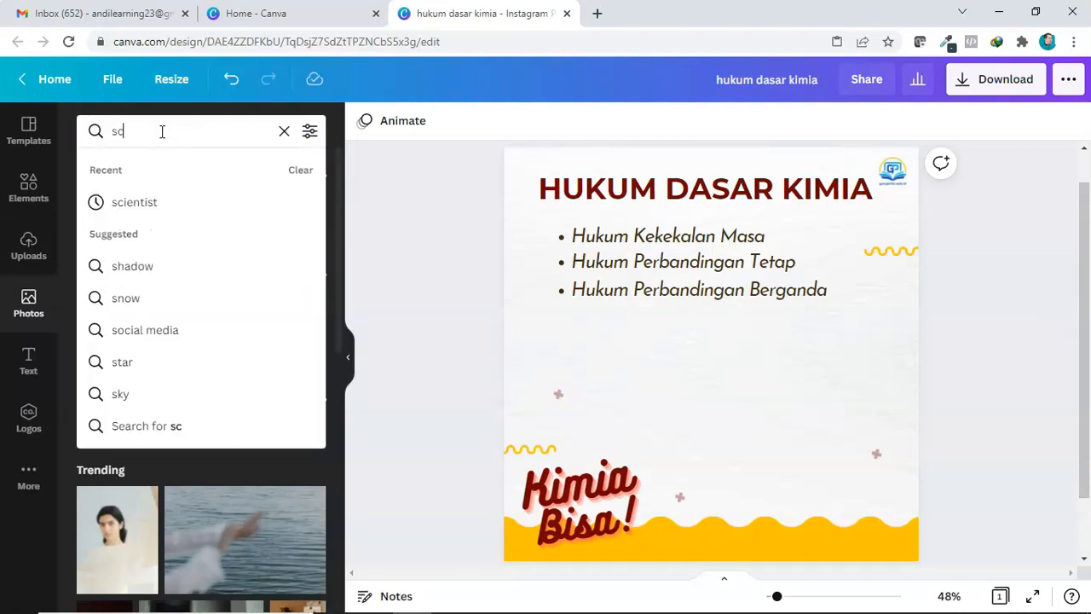
pyautogui.write('ienti')
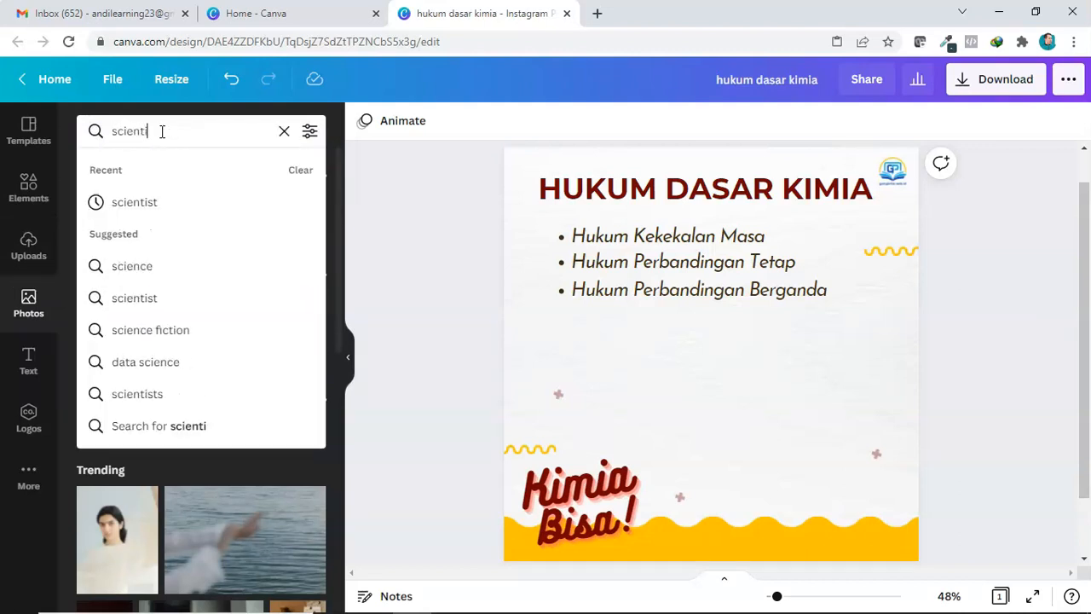
pyautogui.click(143, 213)
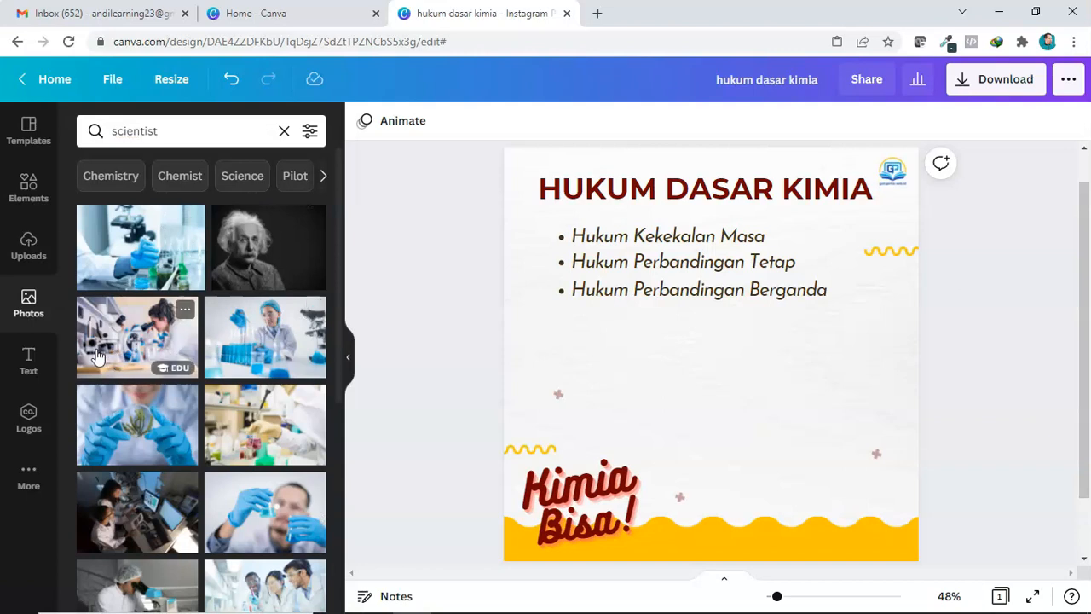
# - Insert the cut-out photo of two scientists examining a test tube and place it in the post's lower-right area above the yellow wave
pyautogui.scroll(-3, 195, 397)
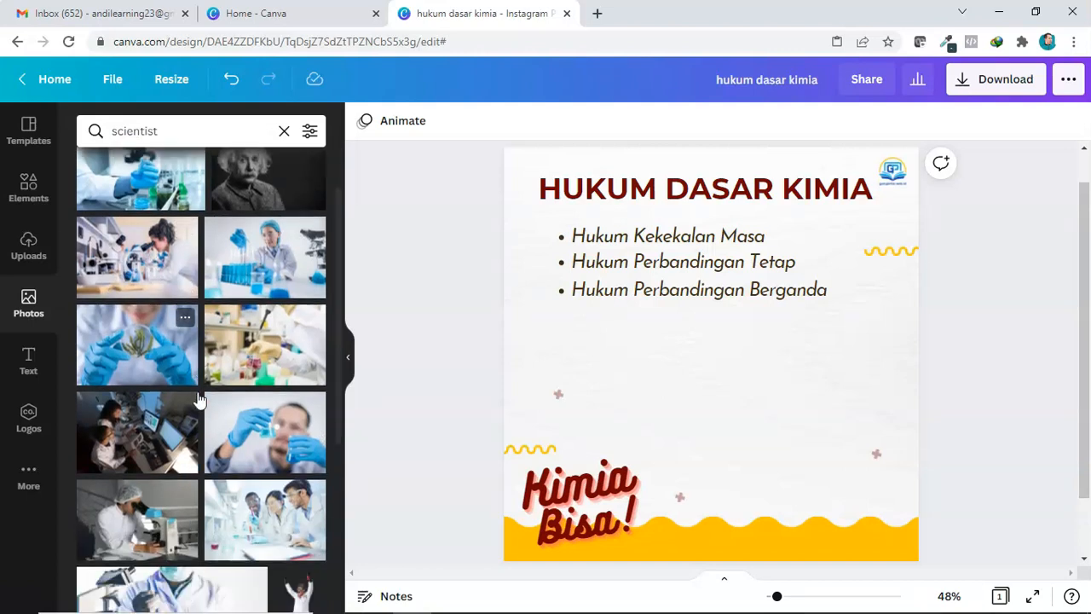
pyautogui.scroll(-2, 197, 406)
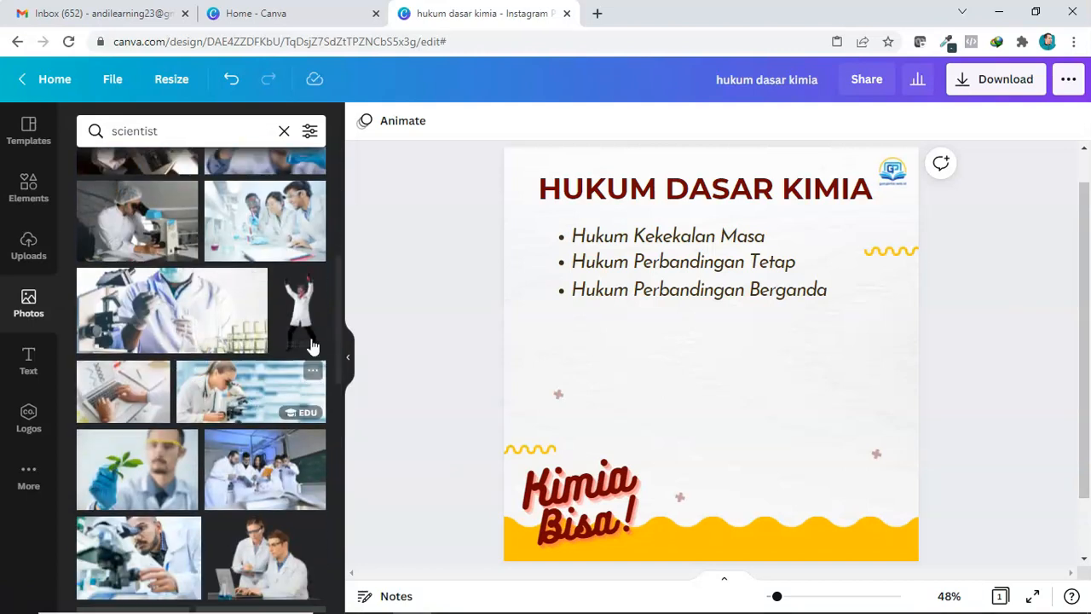
pyautogui.scroll(-2, 256, 539)
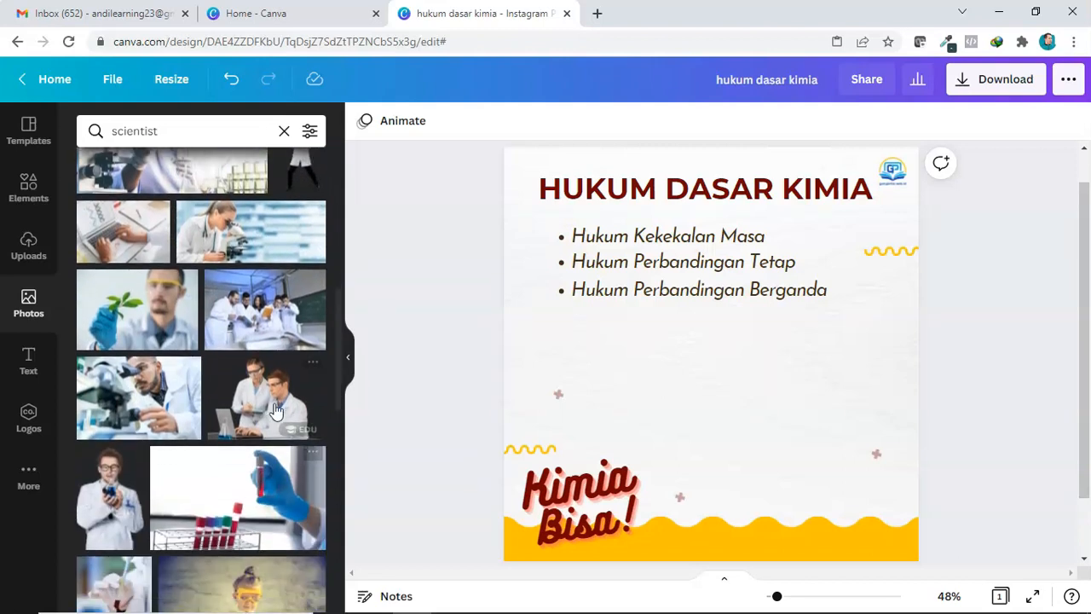
pyautogui.scroll(-1, 281, 394)
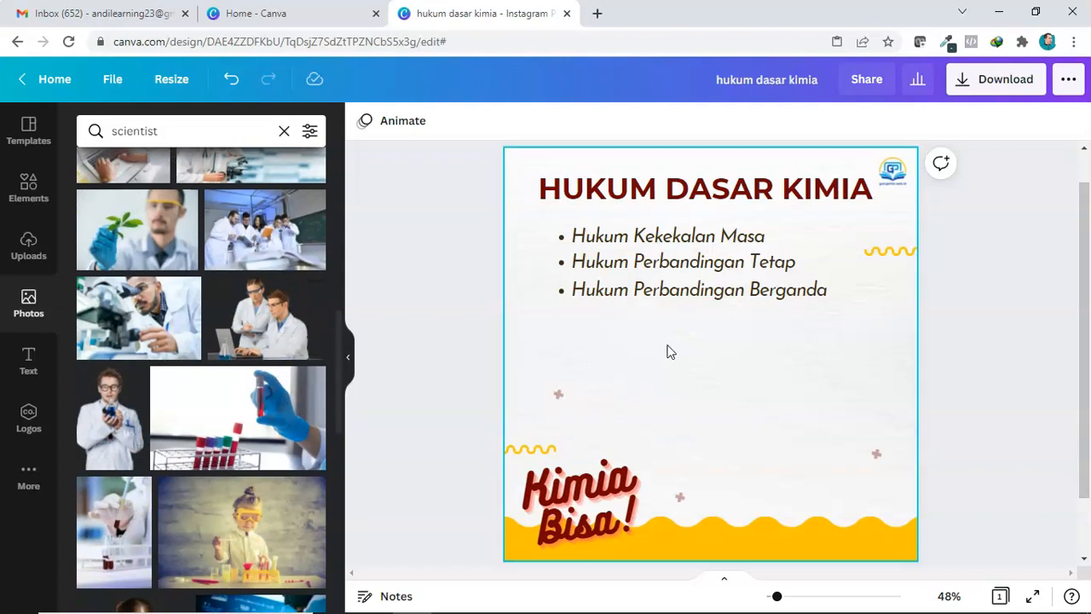
pyautogui.scroll(-3, 298, 341)
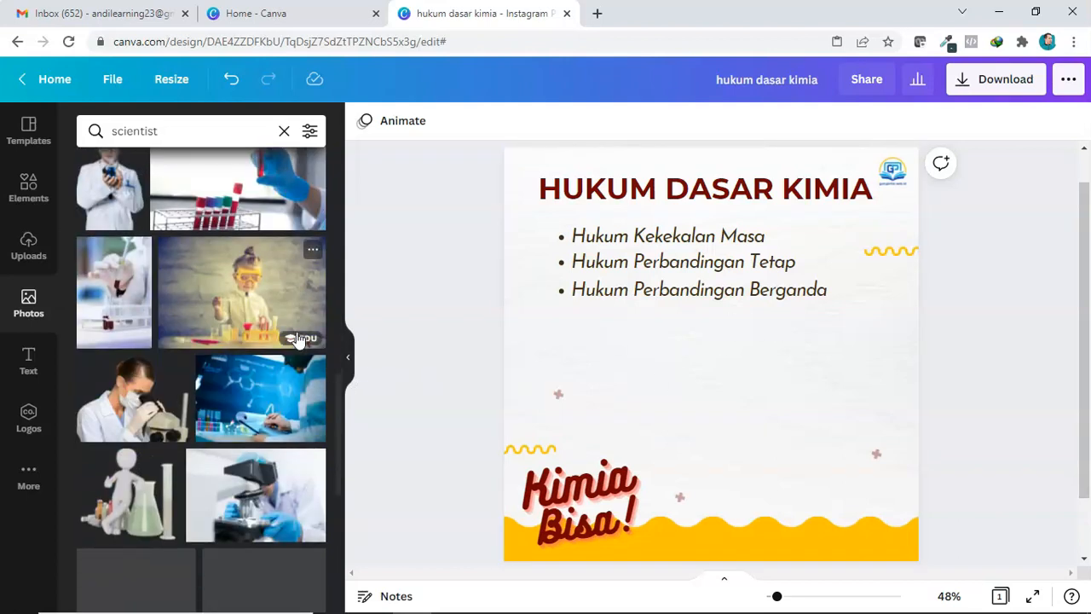
pyautogui.scroll(-3, 297, 339)
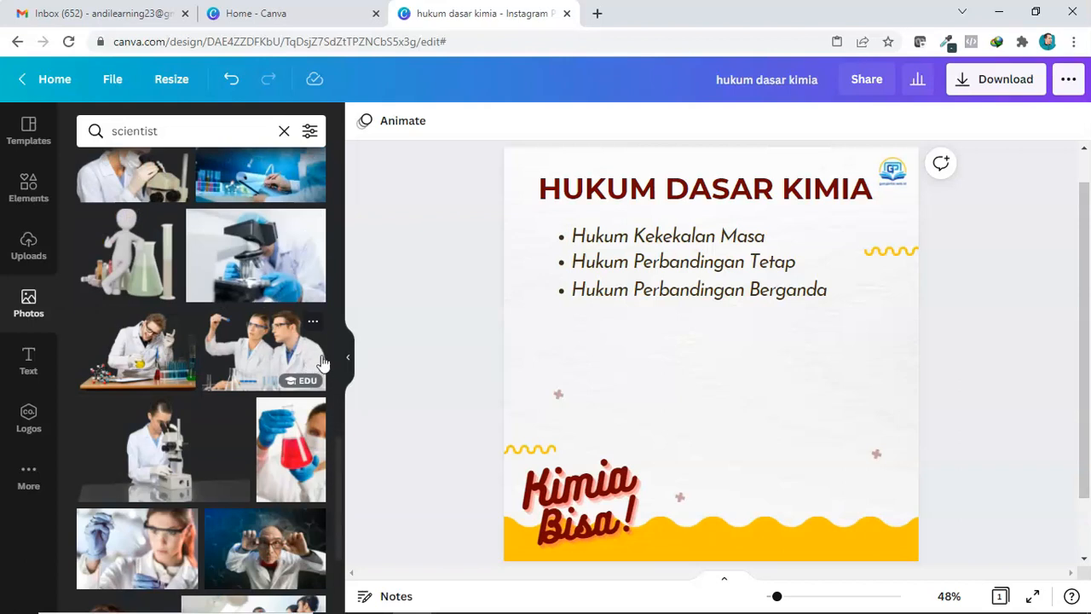
pyautogui.click(286, 352)
pyautogui.moveTo(752, 364); pyautogui.dragTo(803, 428)
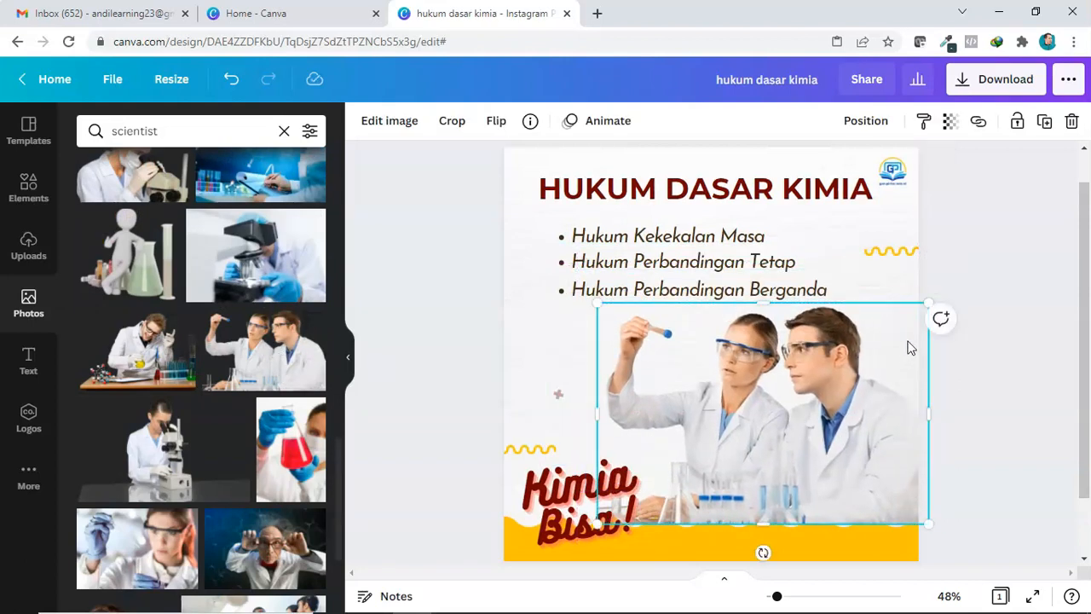
# - Shrink the photo of the two scientists, seat it in the post's lower-right corner above the yellow wave, and deselect it
pyautogui.moveTo(931, 298); pyautogui.dragTo(841, 365)
pyautogui.moveTo(711, 426); pyautogui.dragTo(796, 461)
pyautogui.moveTo(686, 401); pyautogui.dragTo(670, 362)
pyautogui.moveTo(797, 443); pyautogui.dragTo(797, 417)
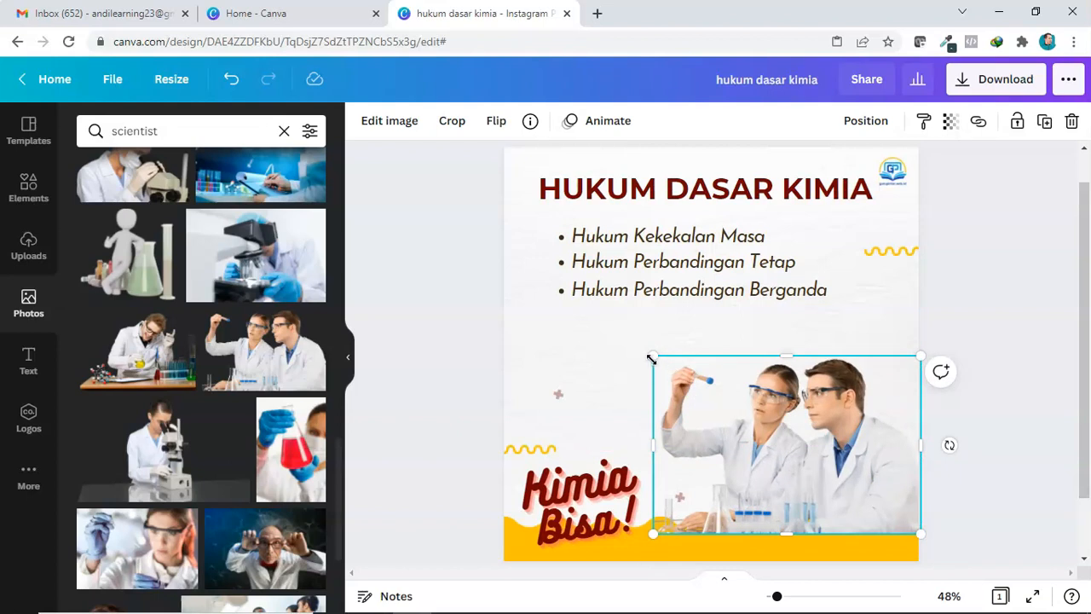
pyautogui.click(990, 340)
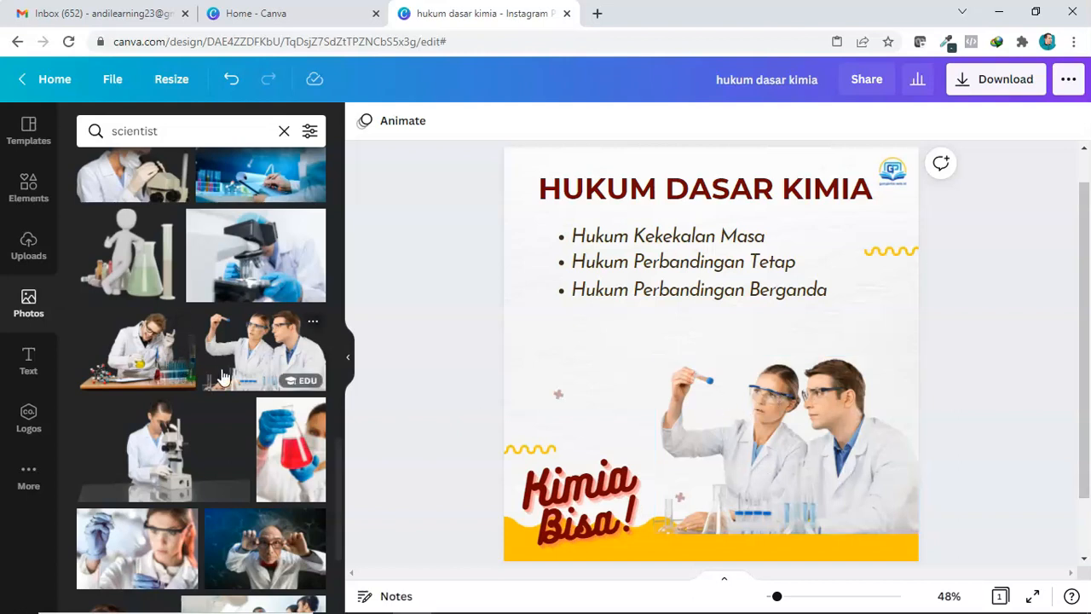
pyautogui.click(139, 540)
pyautogui.moveTo(736, 346); pyautogui.dragTo(668, 396)
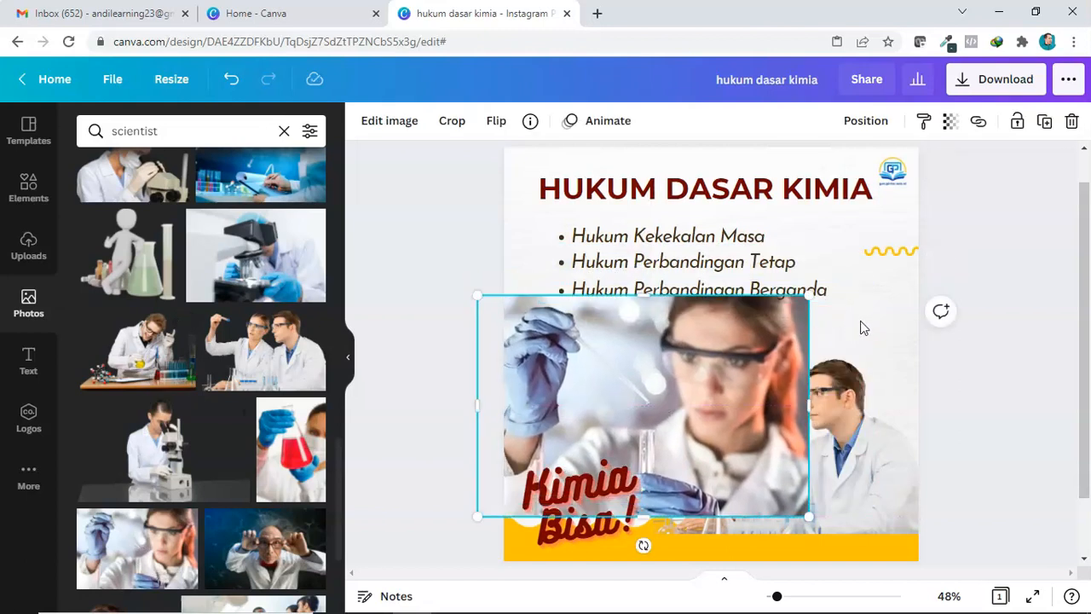
pyautogui.moveTo(637, 372); pyautogui.dragTo(681, 371)
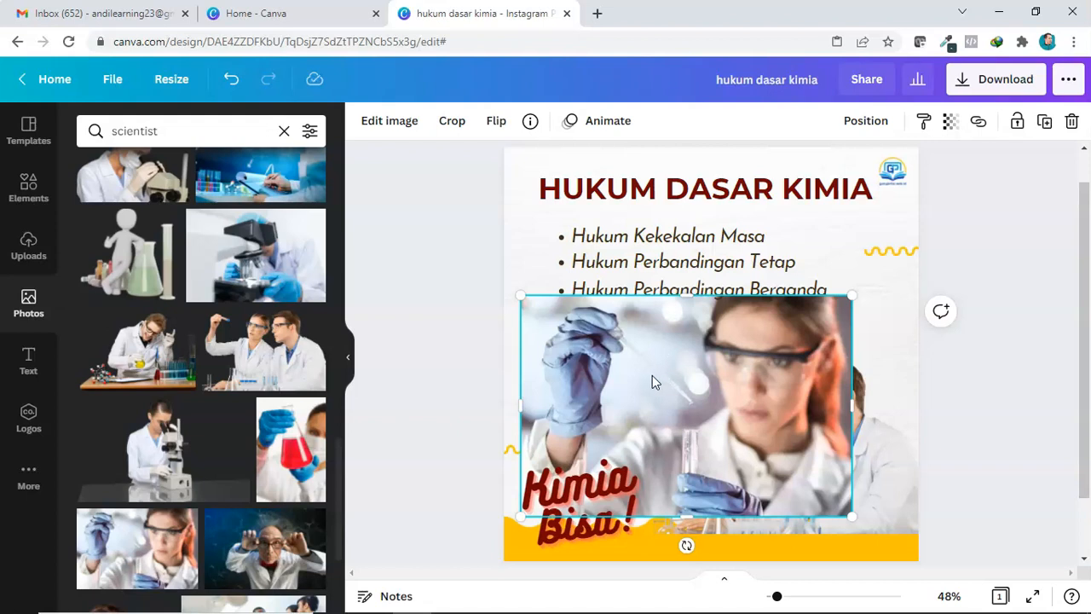
pyautogui.click(375, 121)
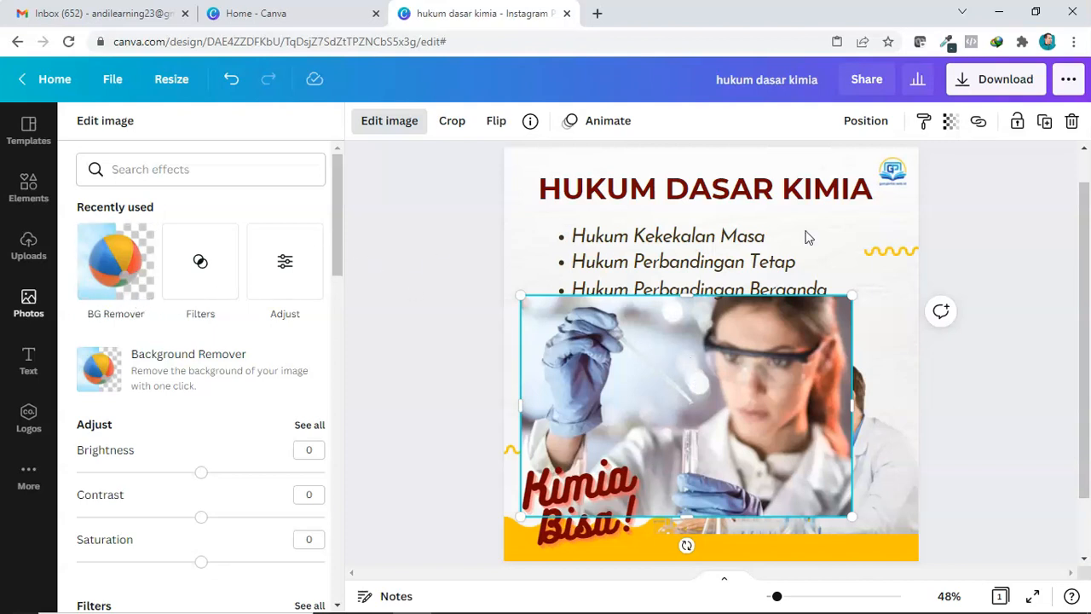
pyautogui.press('Delete')
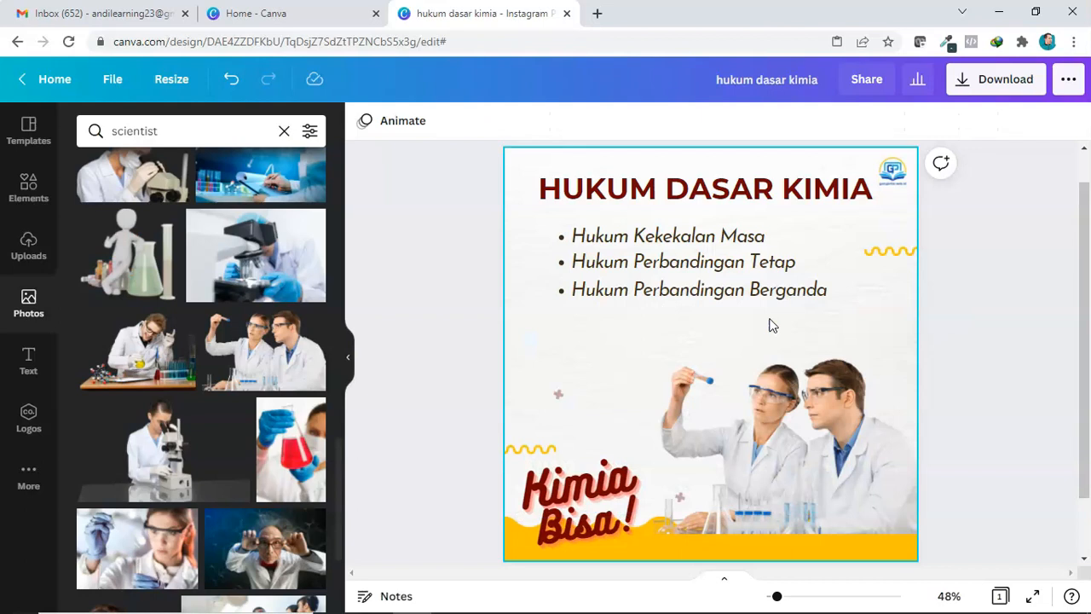
# - Insert the photo of the scientist at a lab table, shrunk into the post's lower-left corner, moving the "Kimia Bisa!" lettering up beside the list
pyautogui.click(139, 355)
pyautogui.moveTo(876, 239); pyautogui.dragTo(742, 357)
pyautogui.click(828, 433)
pyautogui.moveTo(586, 465); pyautogui.dragTo(833, 268)
pyautogui.moveTo(642, 413); pyautogui.dragTo(595, 505)
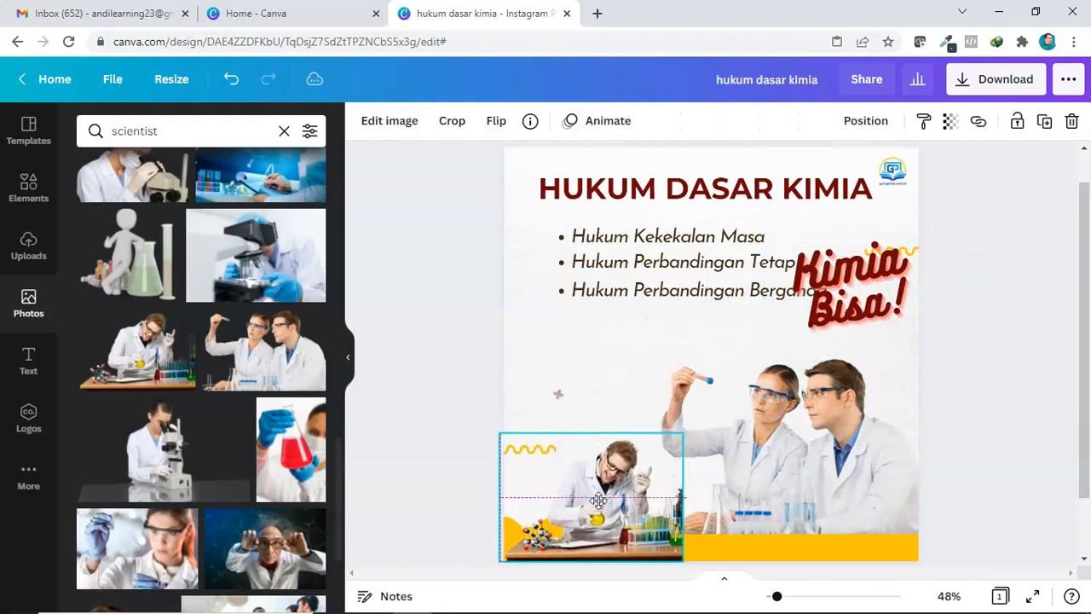